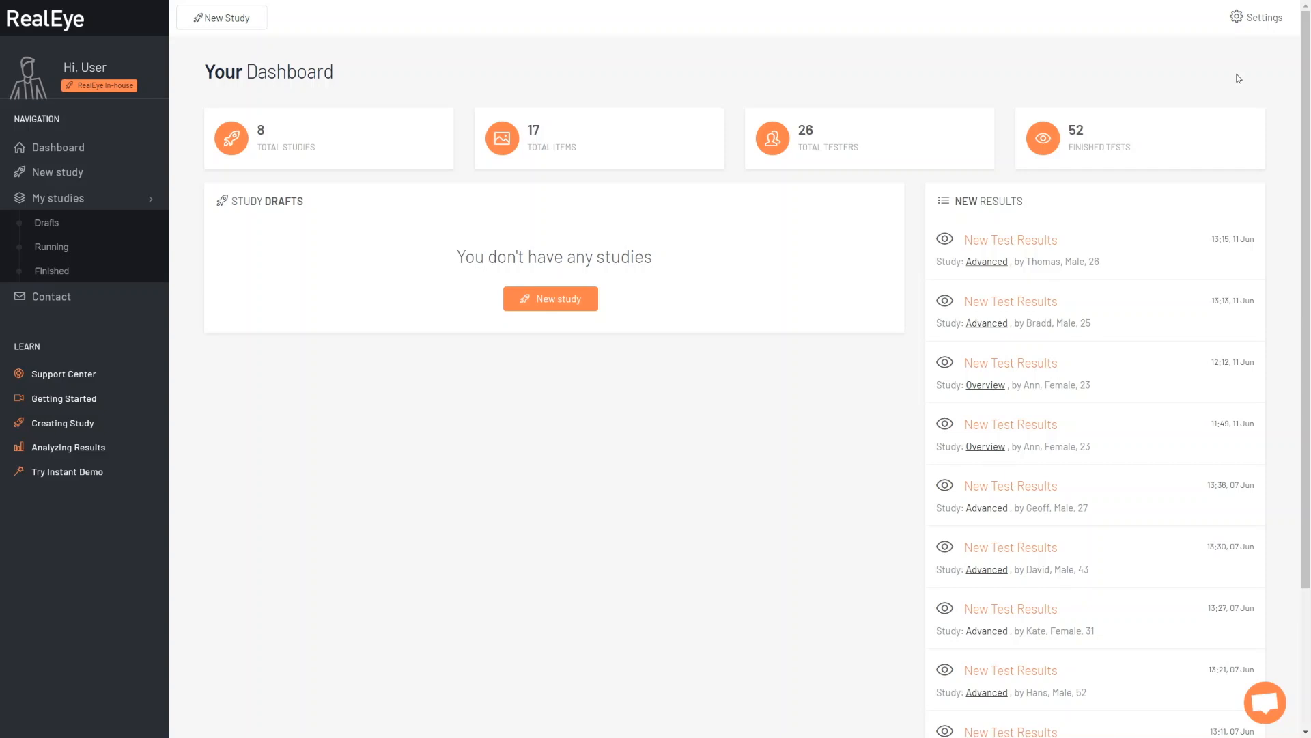
left_click(1237, 19)
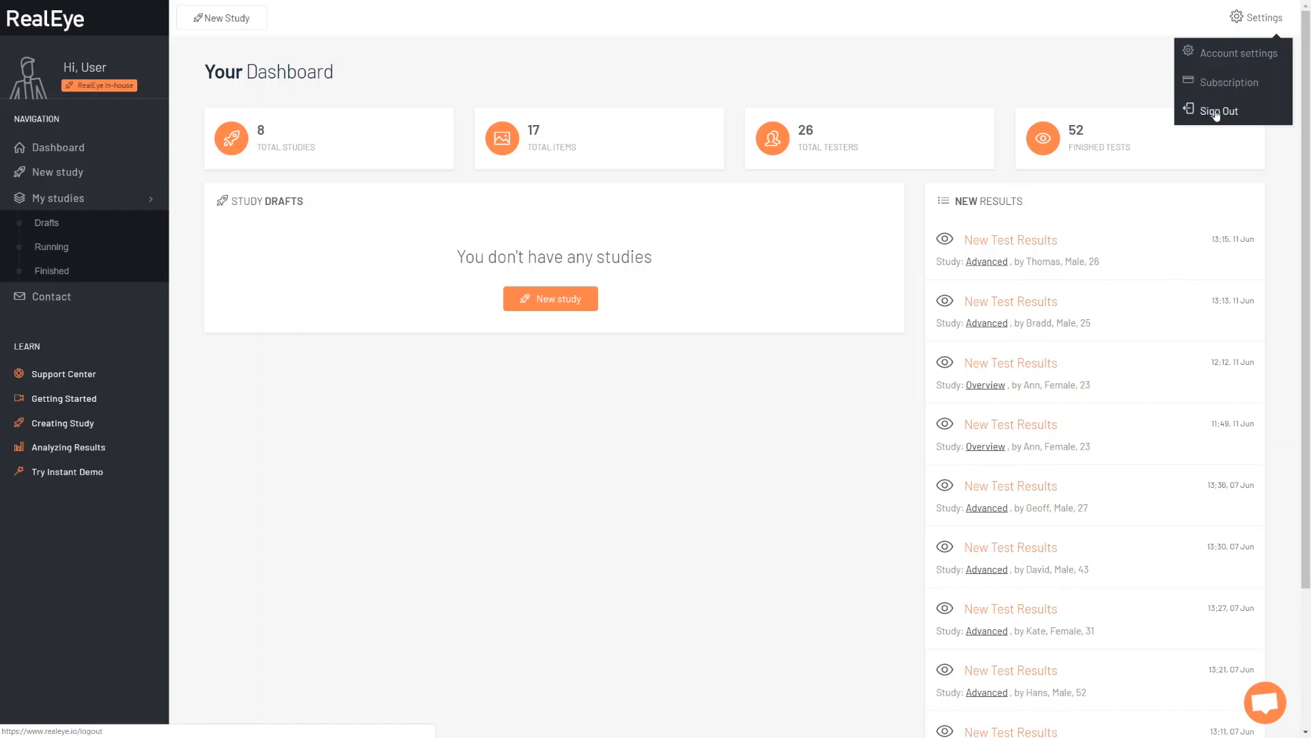
left_click(400, 444)
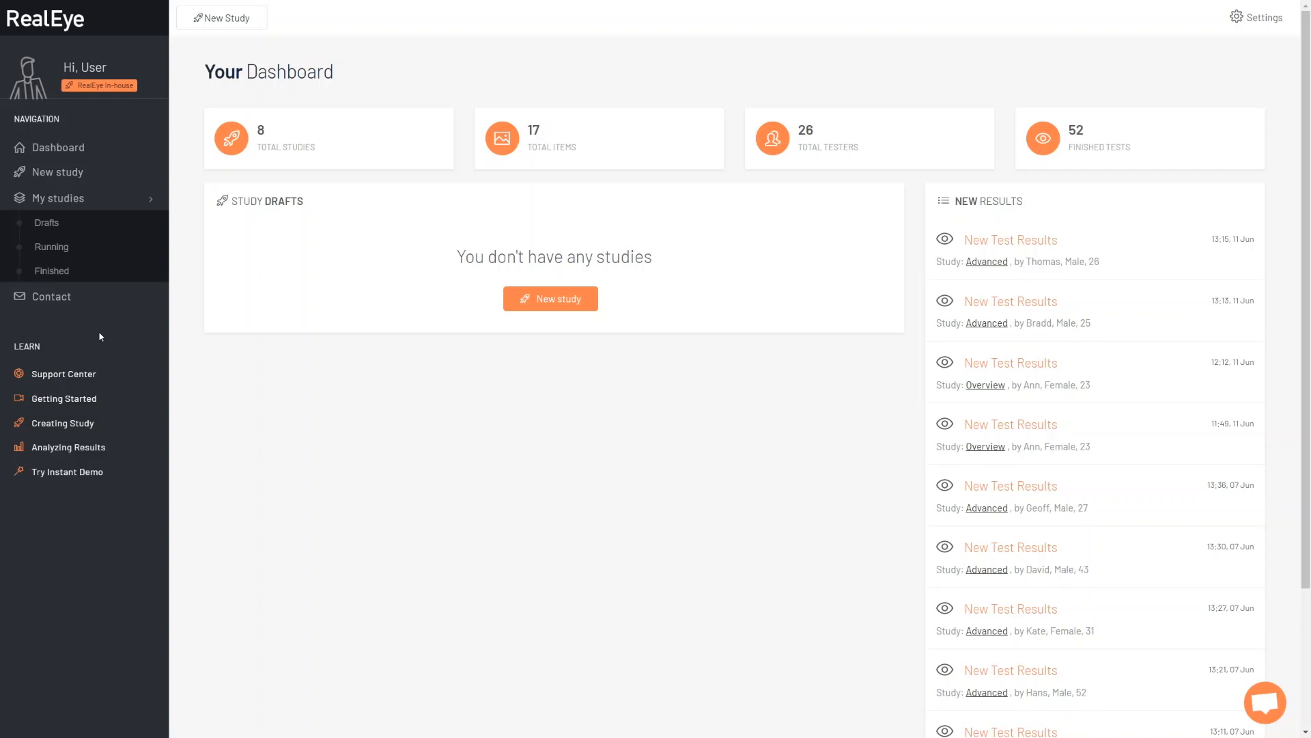
Start a new study and name it "Advanced"
left_click(72, 172)
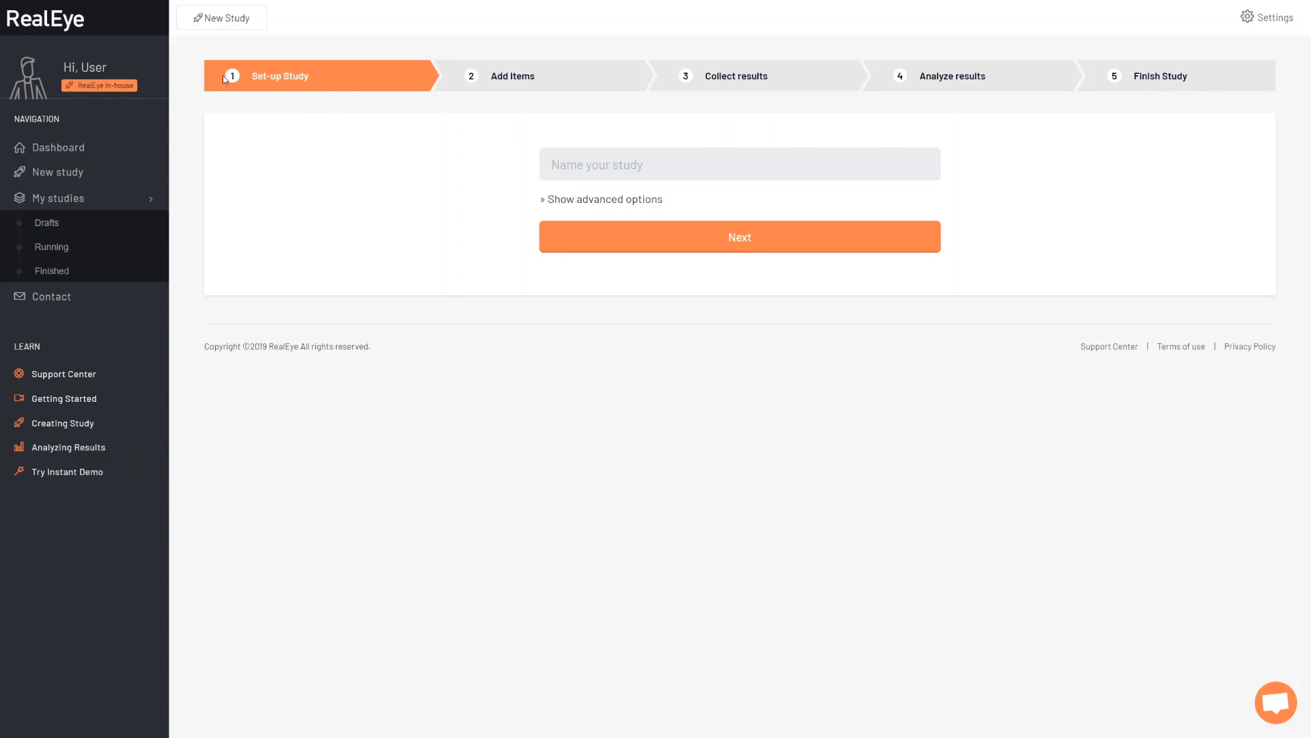
left_click(571, 167)
type("A")
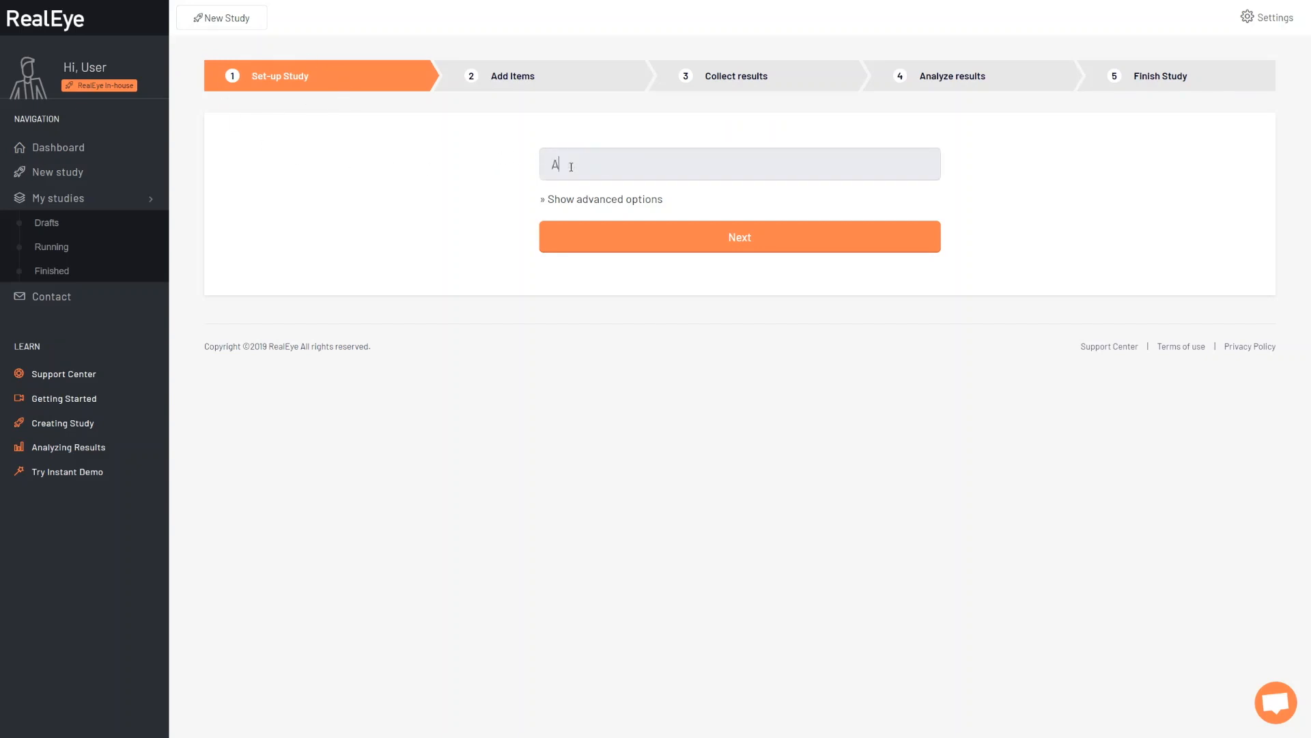
type("dvanced")
Check the external survey option in the study's advanced options, leave it off, and continue to adding items
left_click(547, 205)
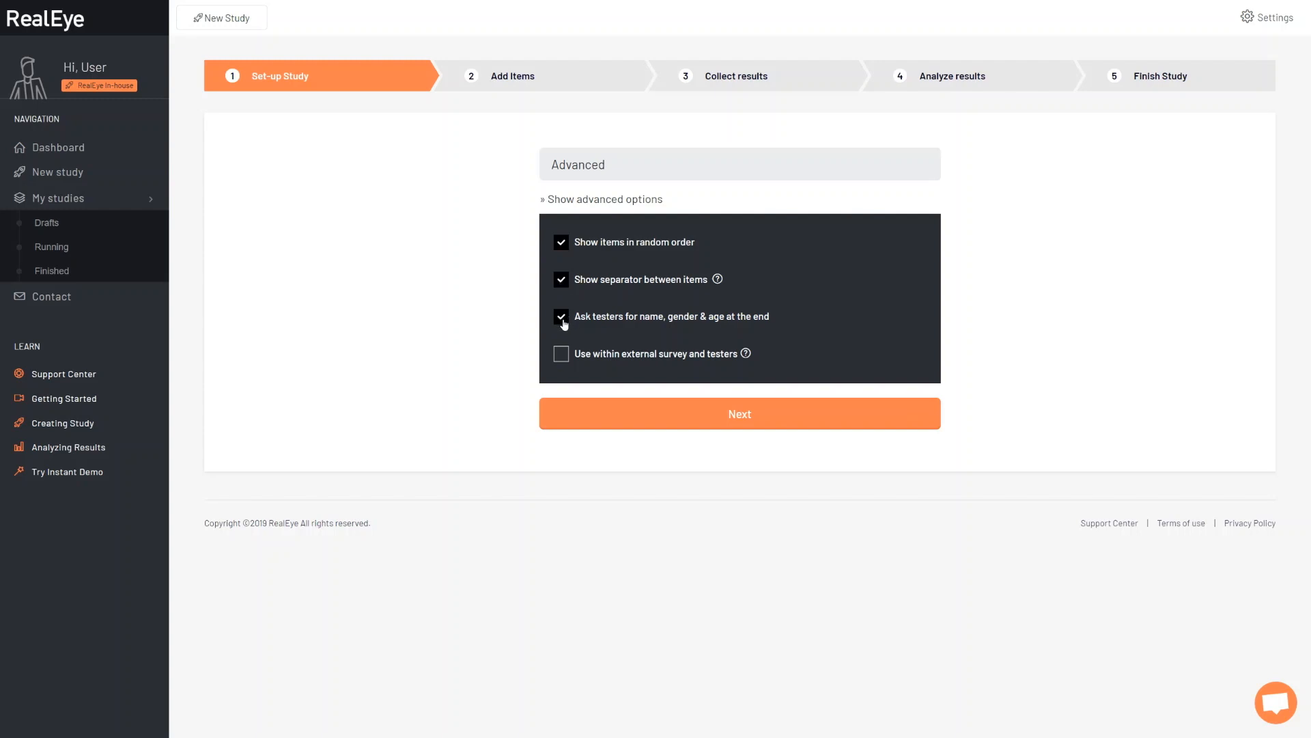
left_click(560, 355)
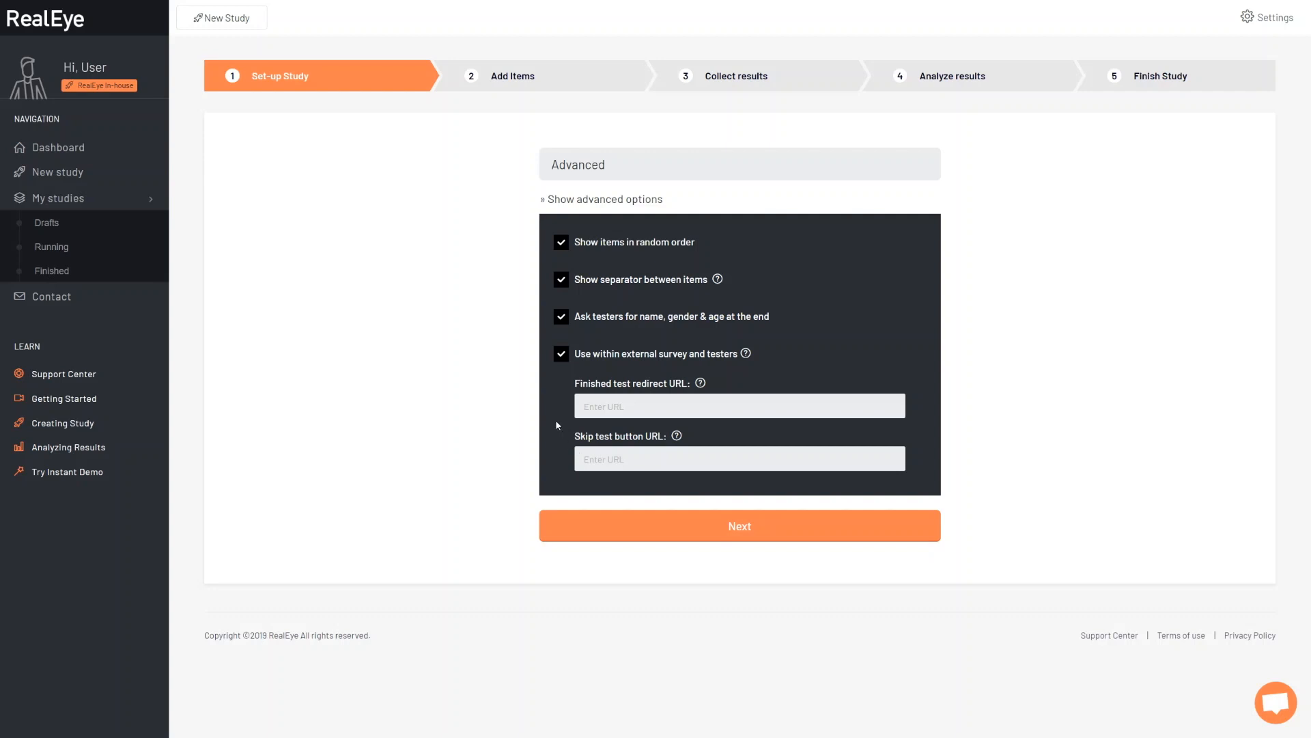
left_click(558, 354)
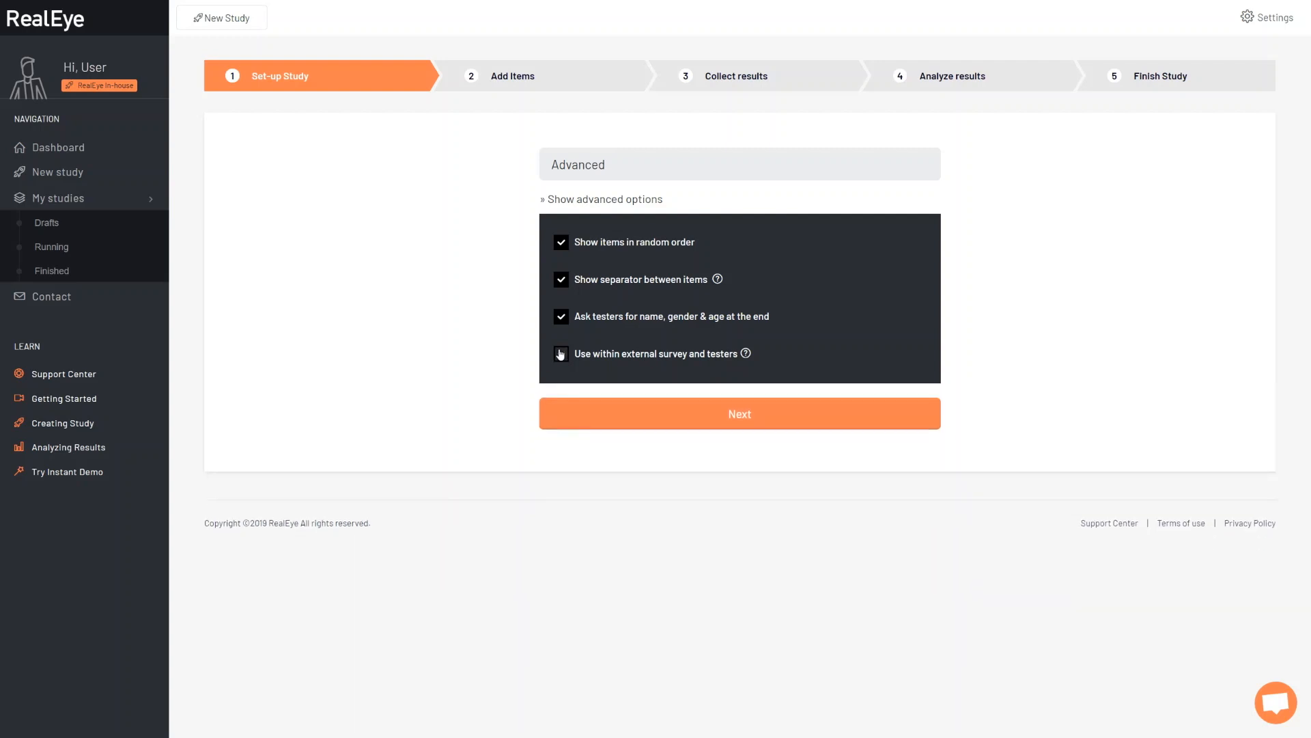
left_click(698, 413)
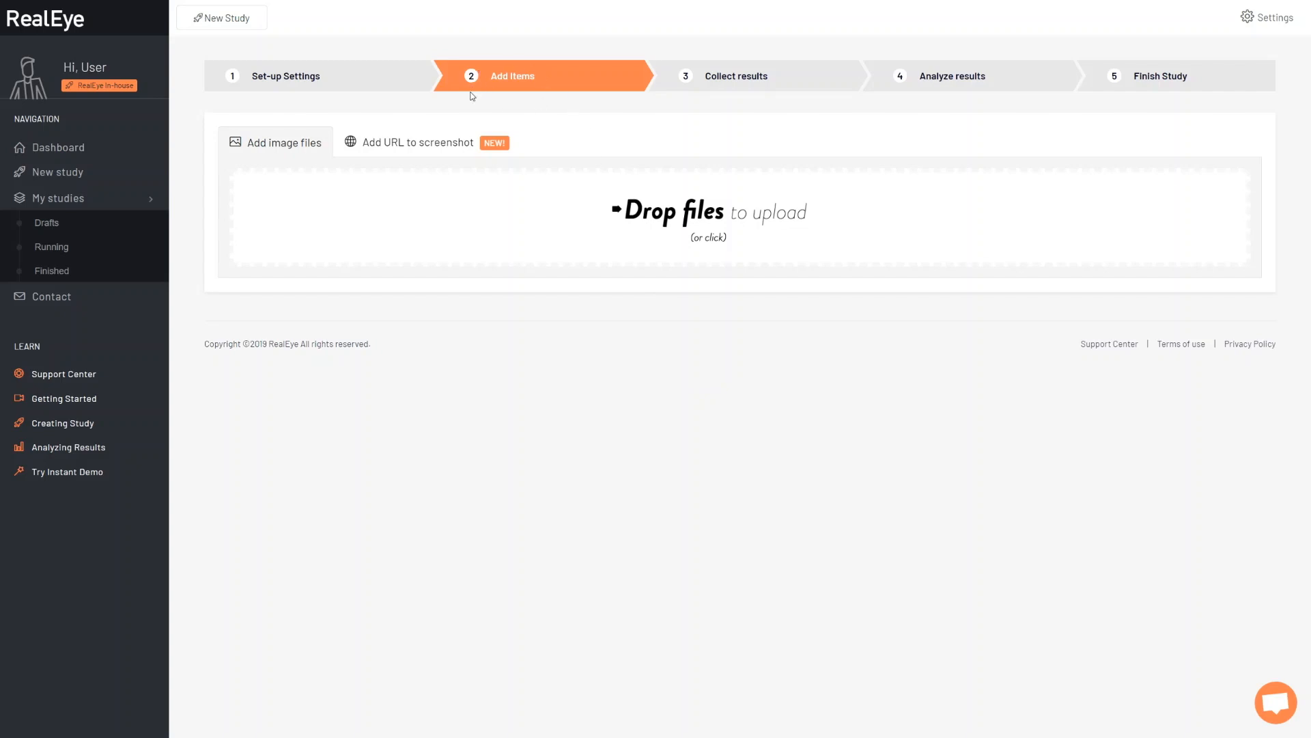
Upload the image file imgage1 from the images folder as the study's first item
left_click(372, 148)
left_click(284, 151)
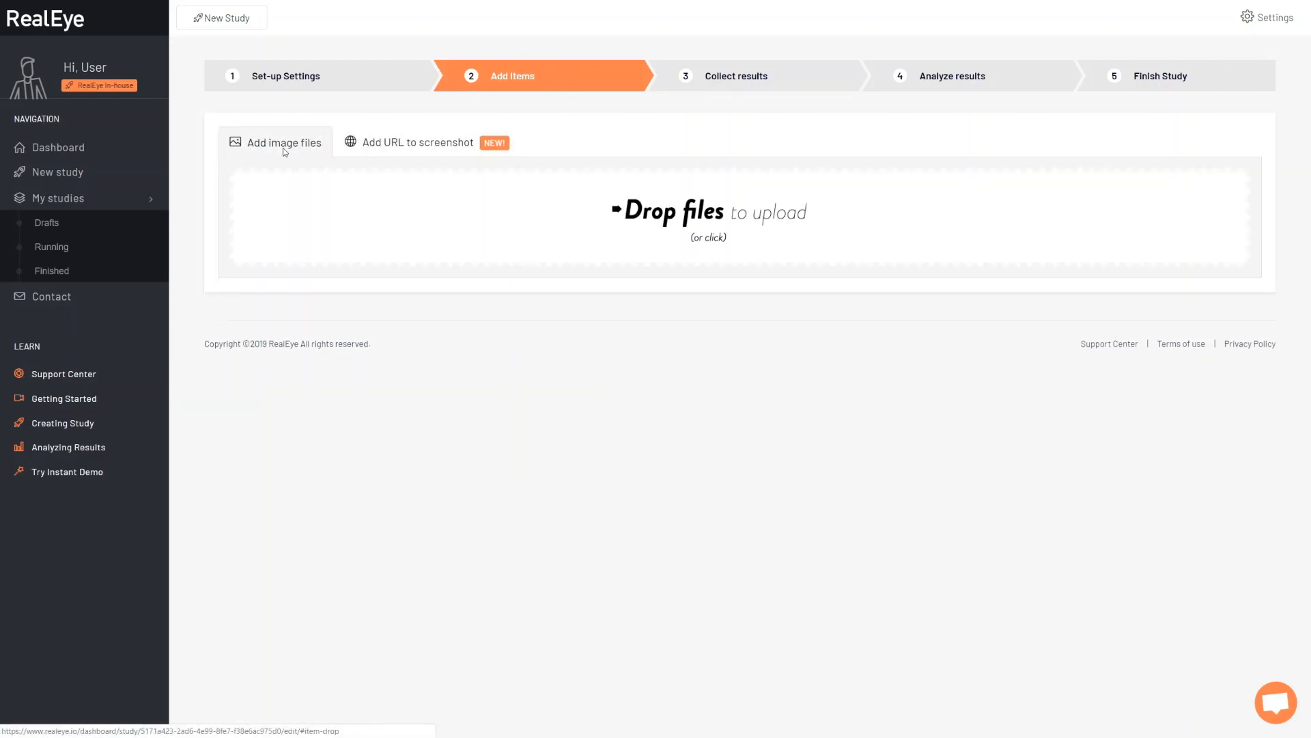
left_click(305, 245)
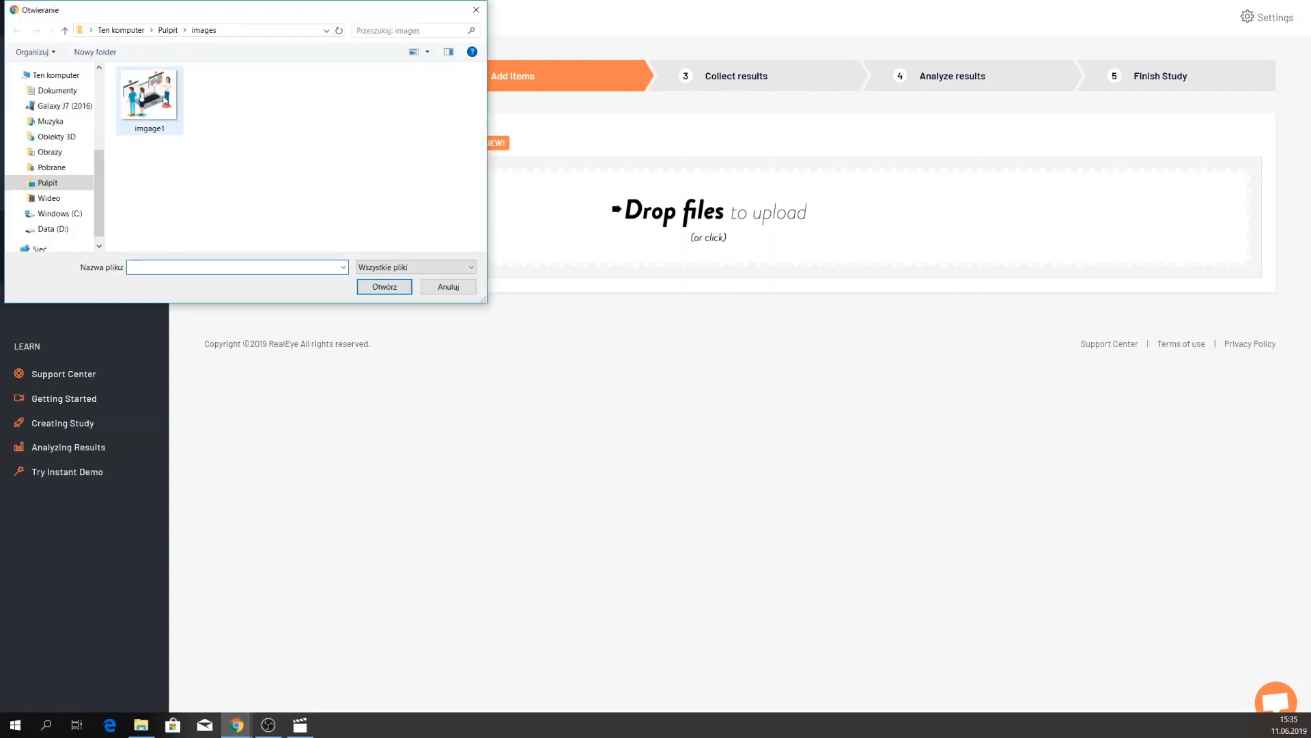
left_click(375, 287)
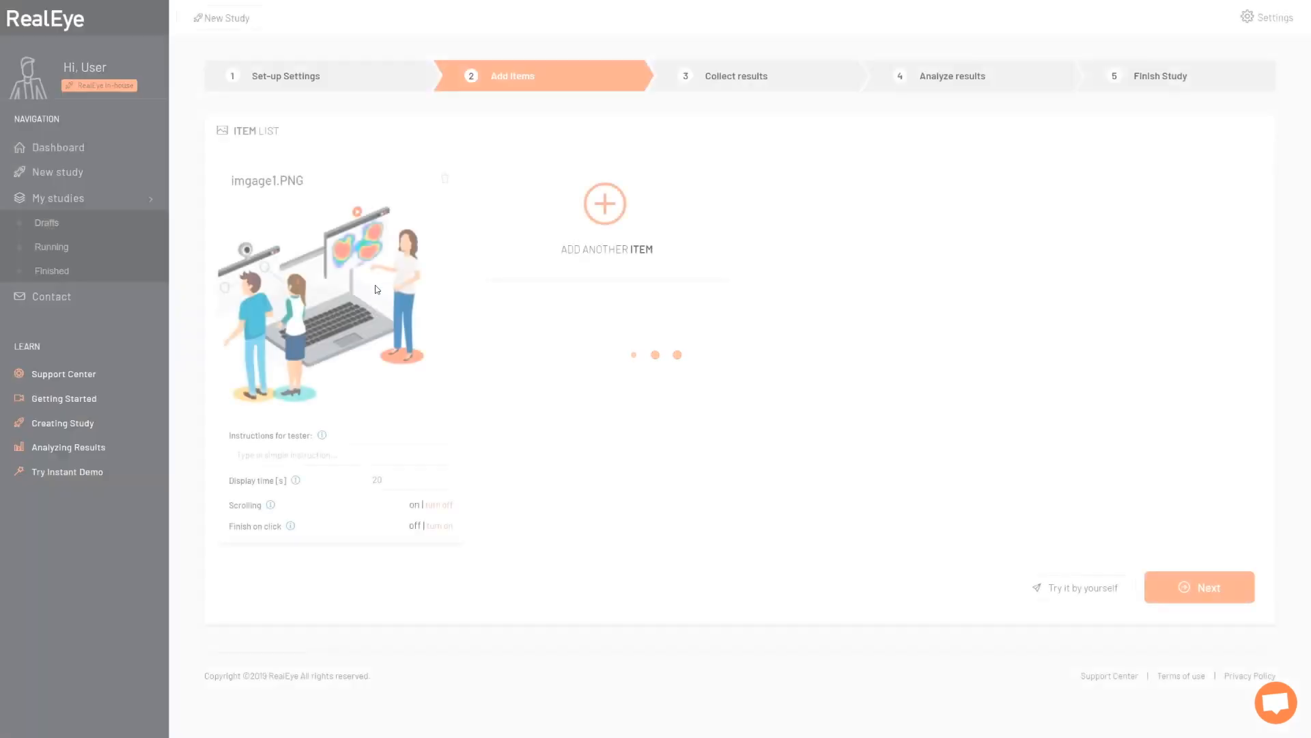
Give the imgage1.PNG item the tester instruction "Press red play button to end." and a display time of 5 seconds
left_click(309, 455)
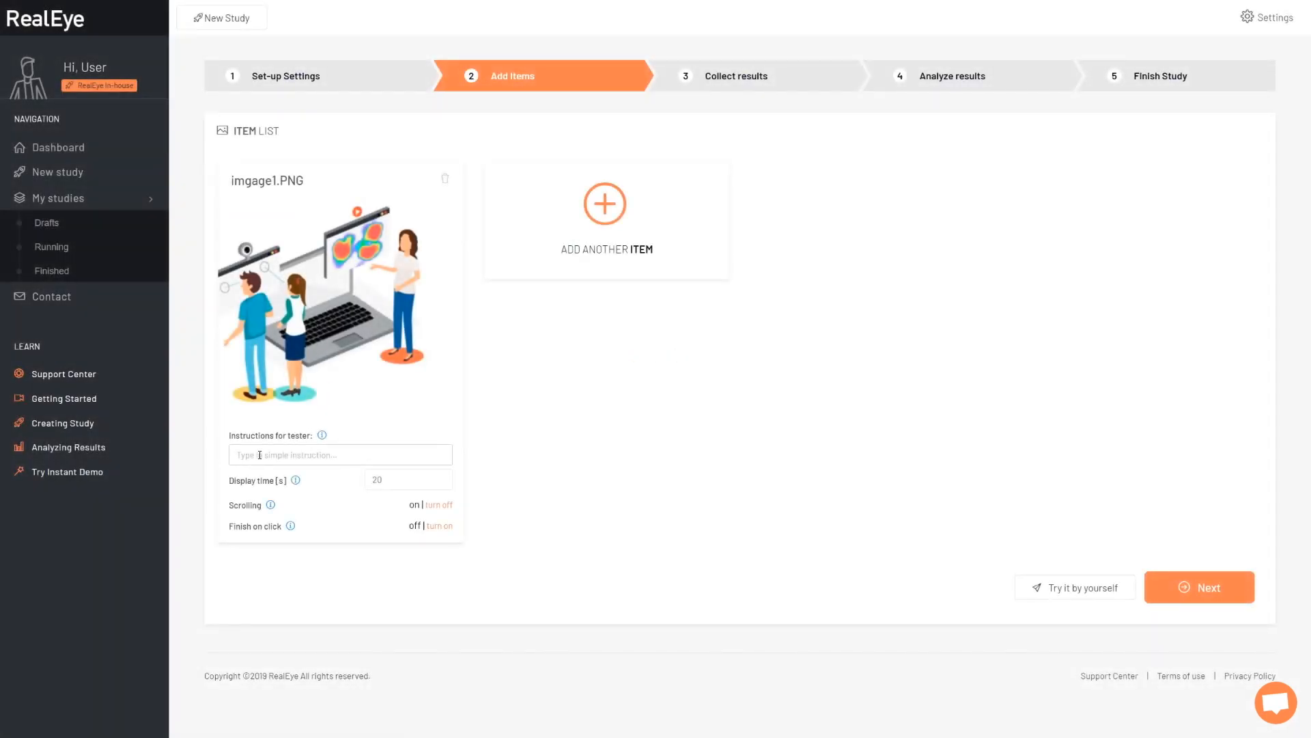
type("Press e")
type("d play button to end.")
left_click_drag(401, 479, 349, 492)
type("5")
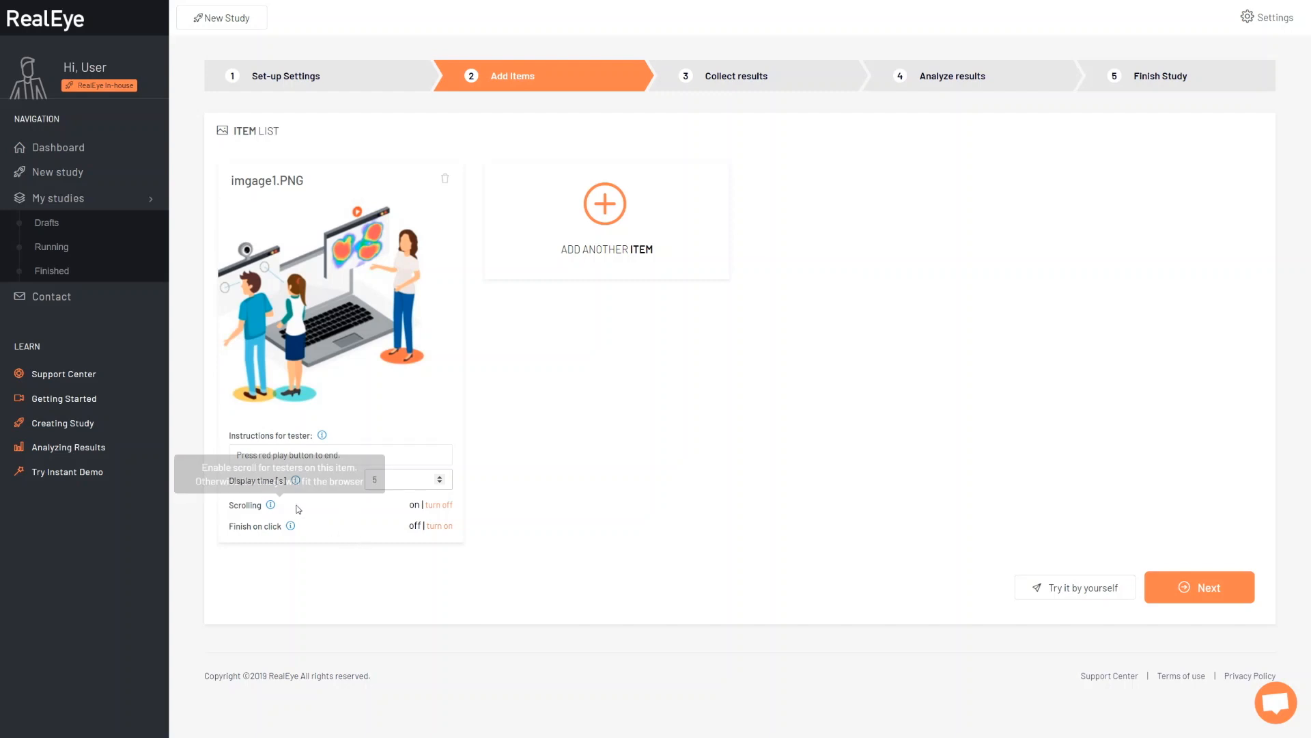
Turn off scrolling for imgage1.PNG and enable finish on click, with the red play button mapped as the clicking area
left_click(446, 508)
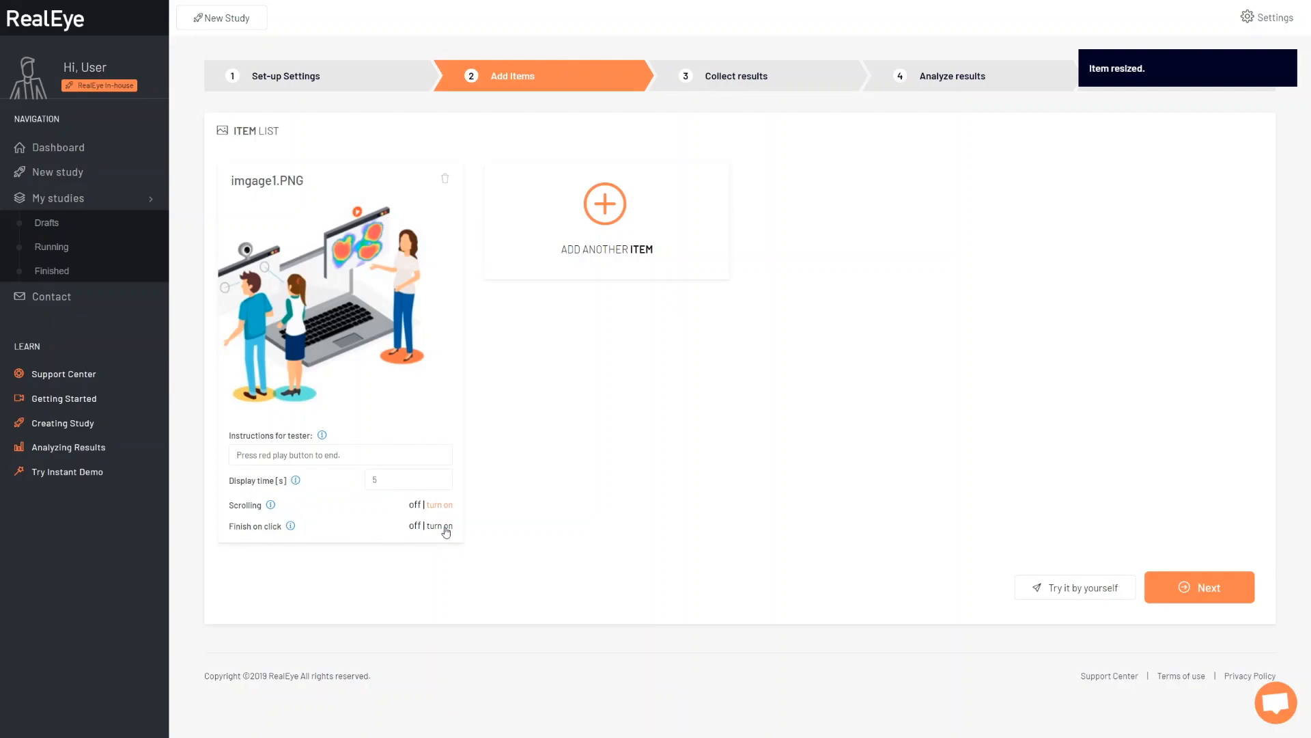
left_click(445, 527)
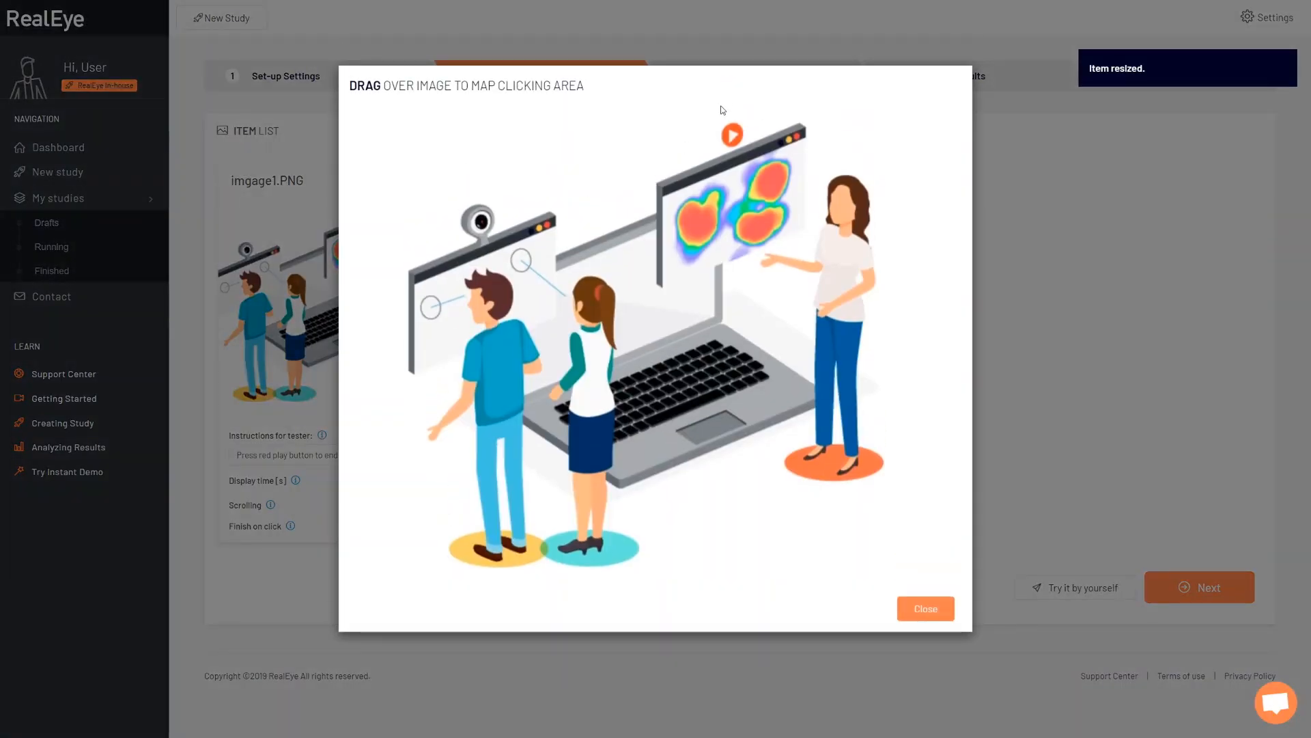
left_click_drag(716, 120, 754, 158)
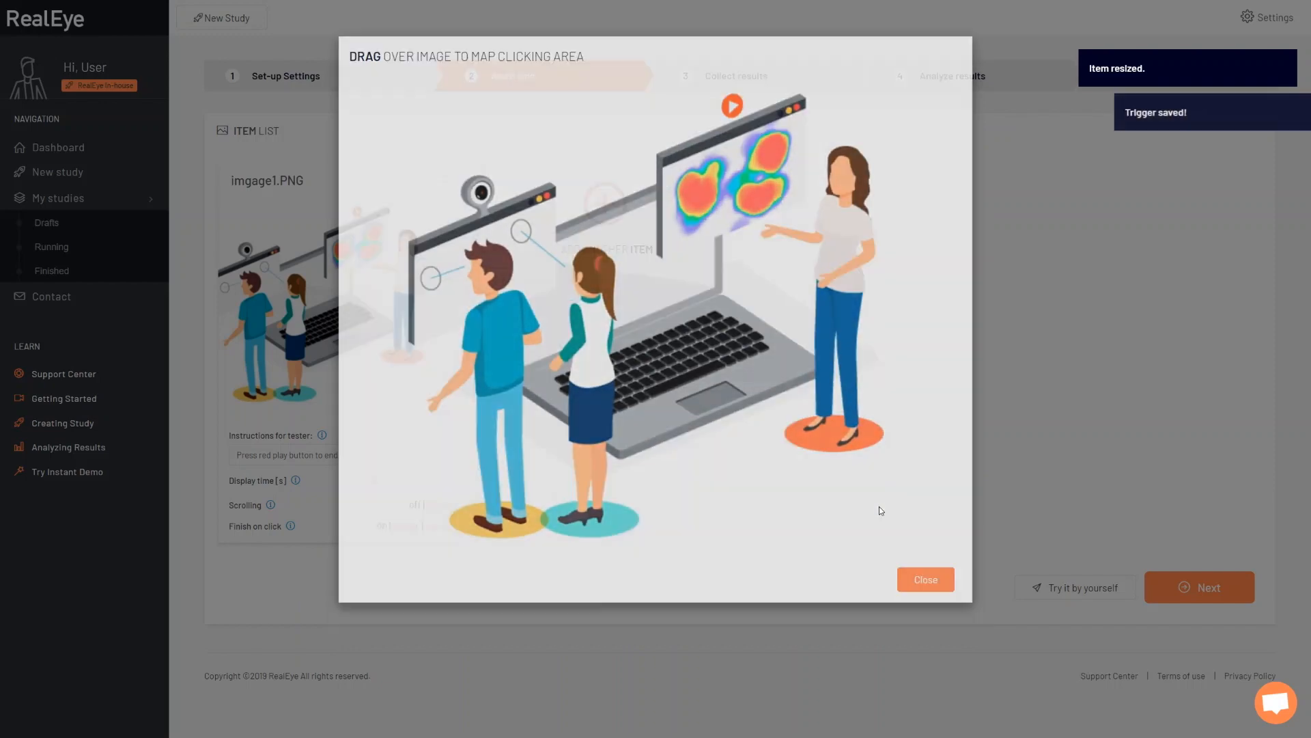
left_click(924, 580)
left_click(406, 526)
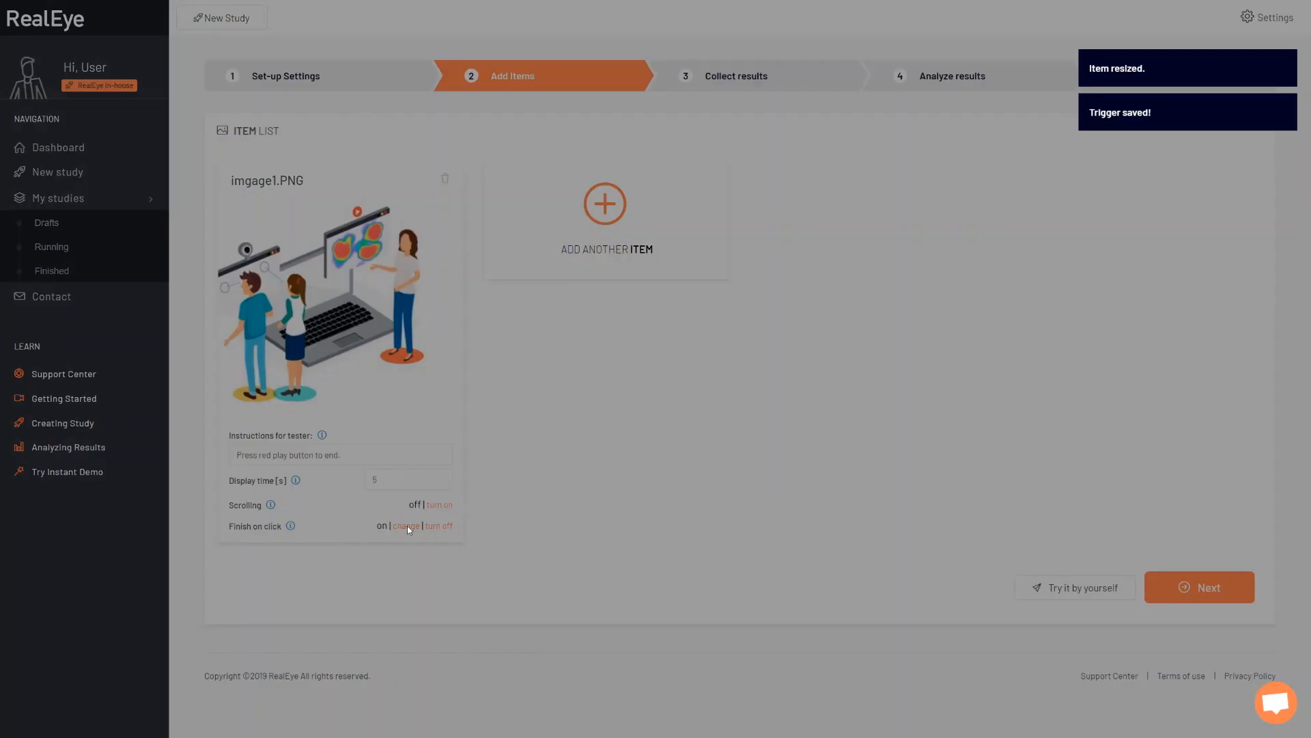
left_click(922, 609)
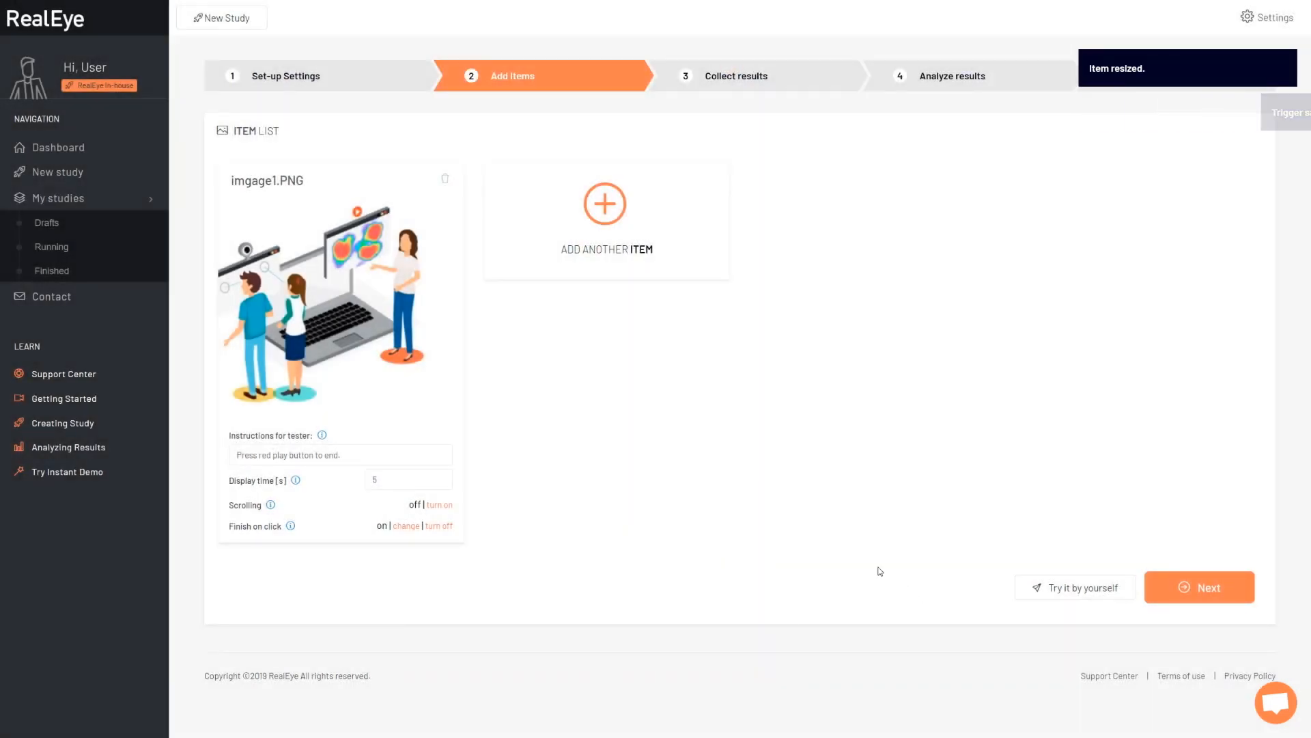
Add a website screenshot of realeye.io as another study item
left_click(605, 213)
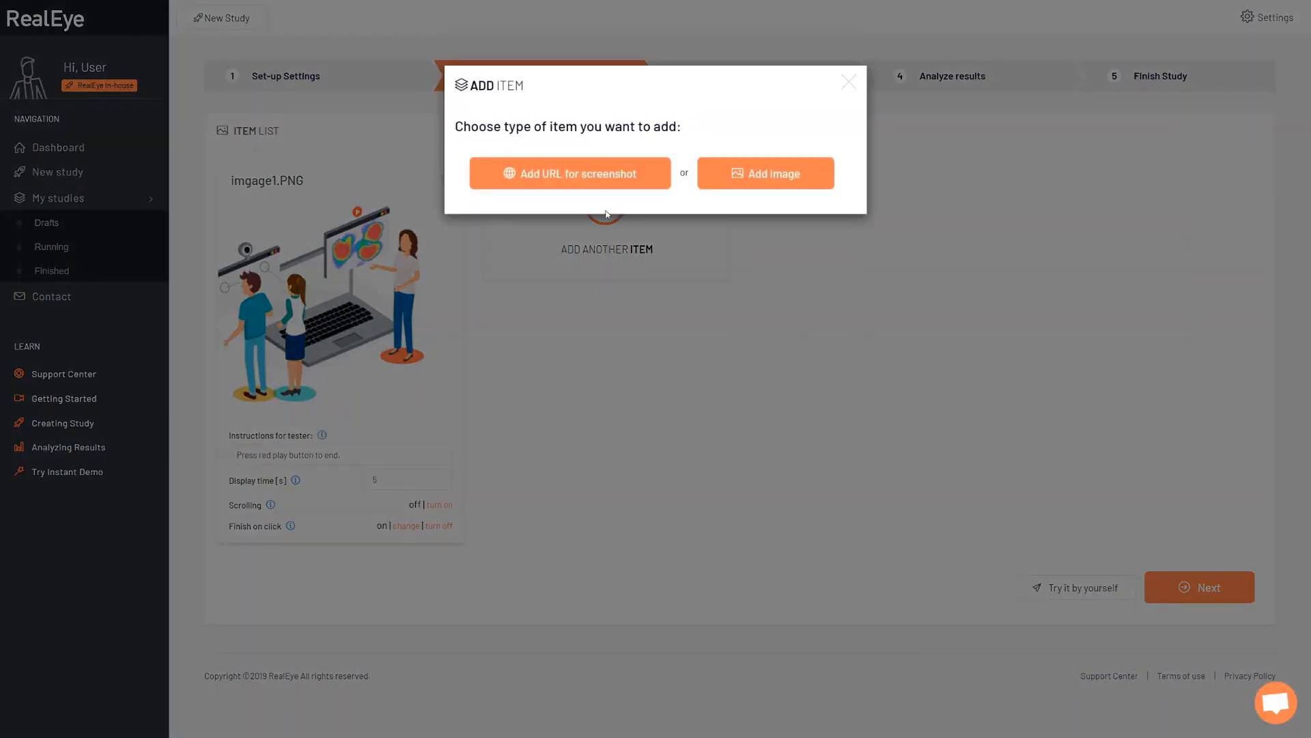
left_click(599, 181)
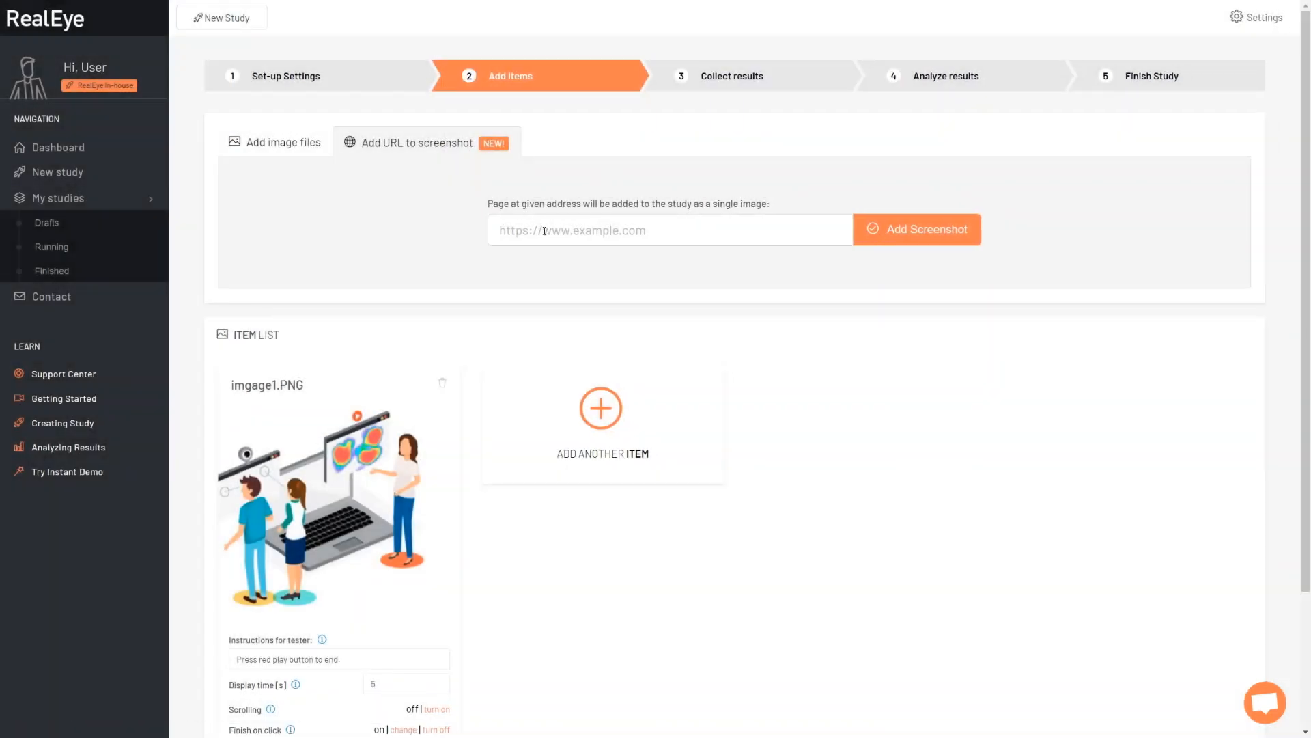
left_click(544, 232)
type("realeye.io")
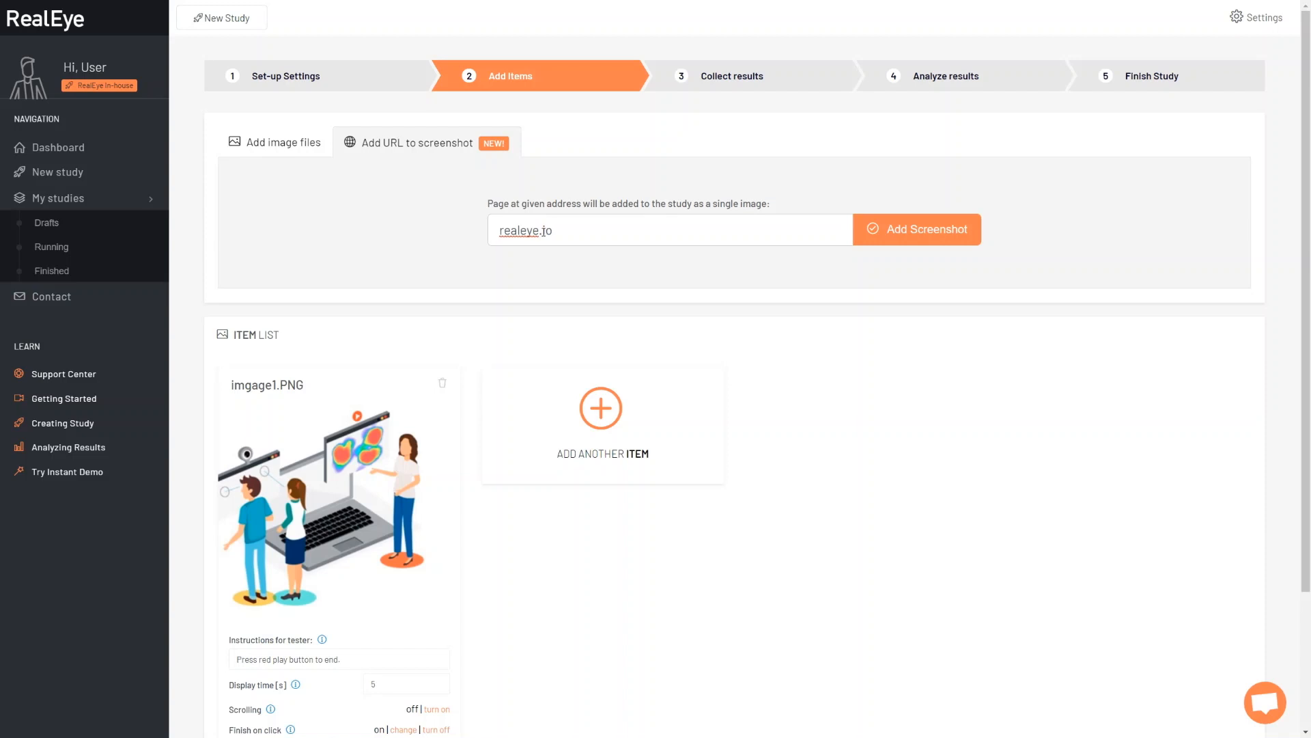
left_click(949, 226)
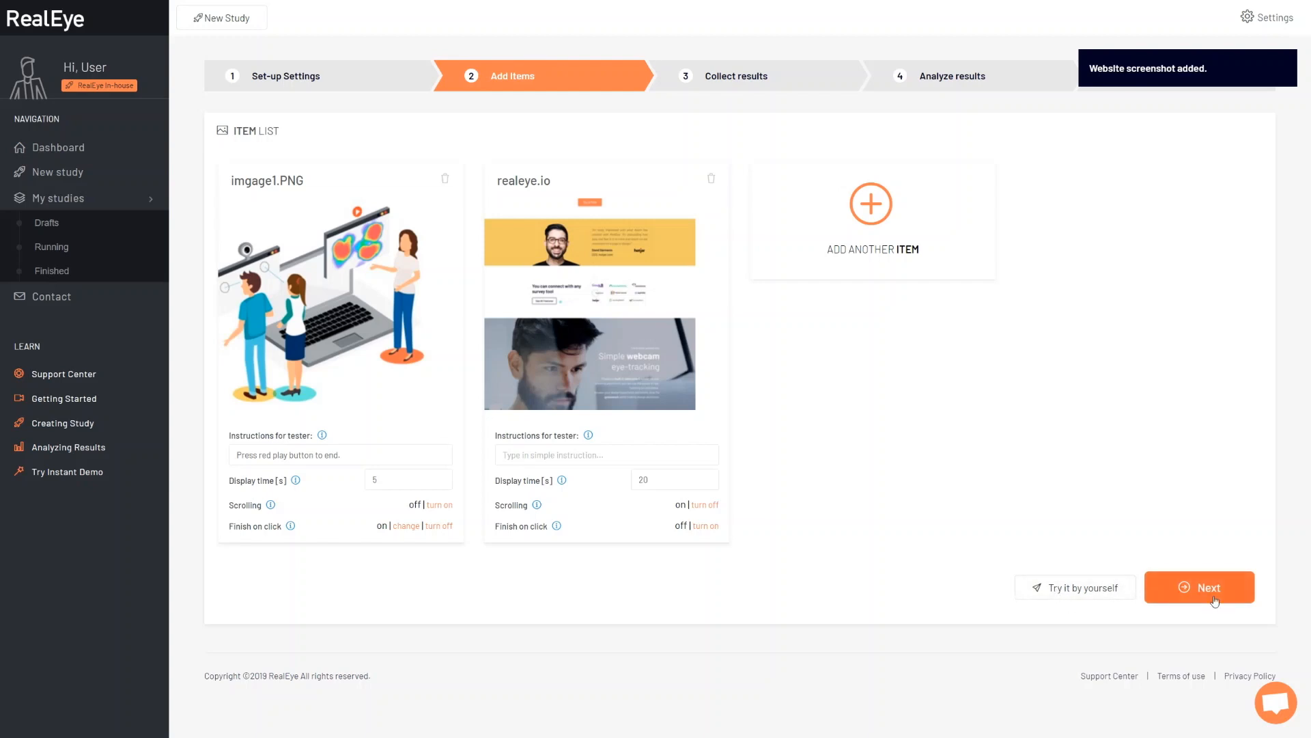
Invite 20 own testers and 10 RealEye testers, and start the study
left_click(1215, 601)
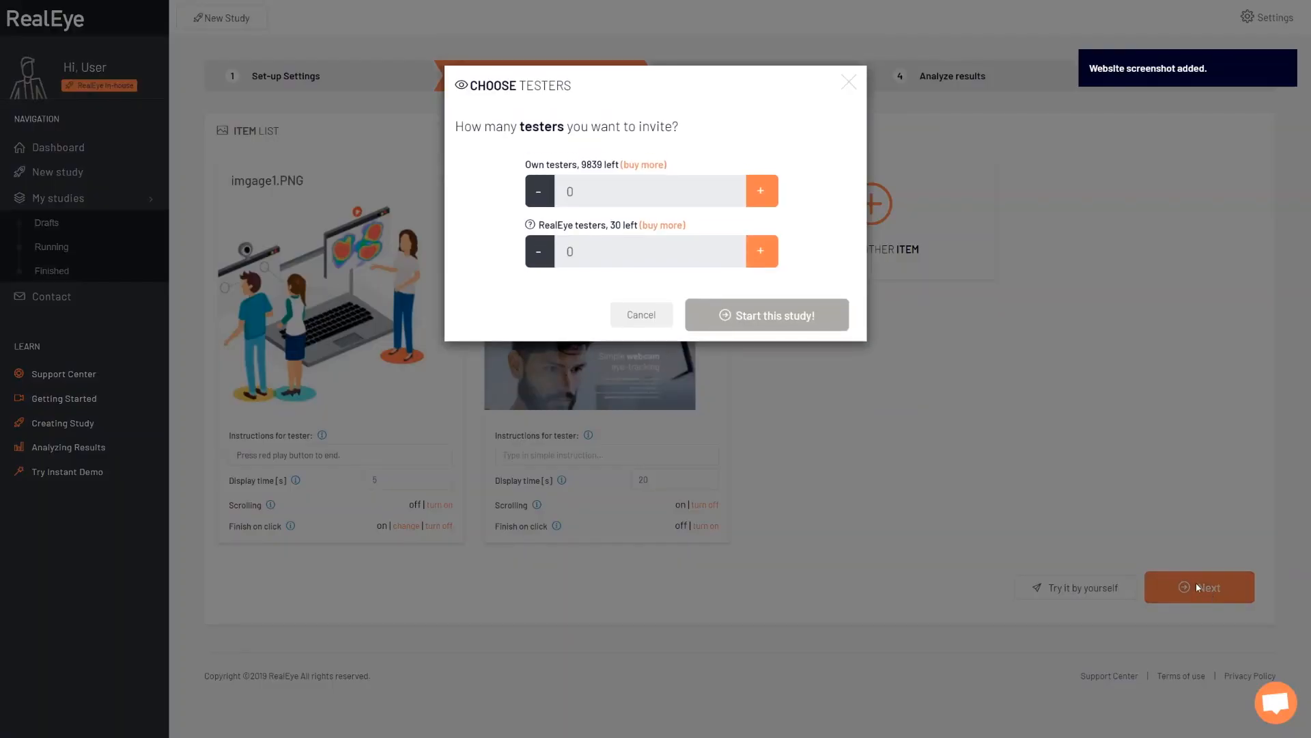
left_click(763, 191)
left_click(763, 191)
left_click(760, 252)
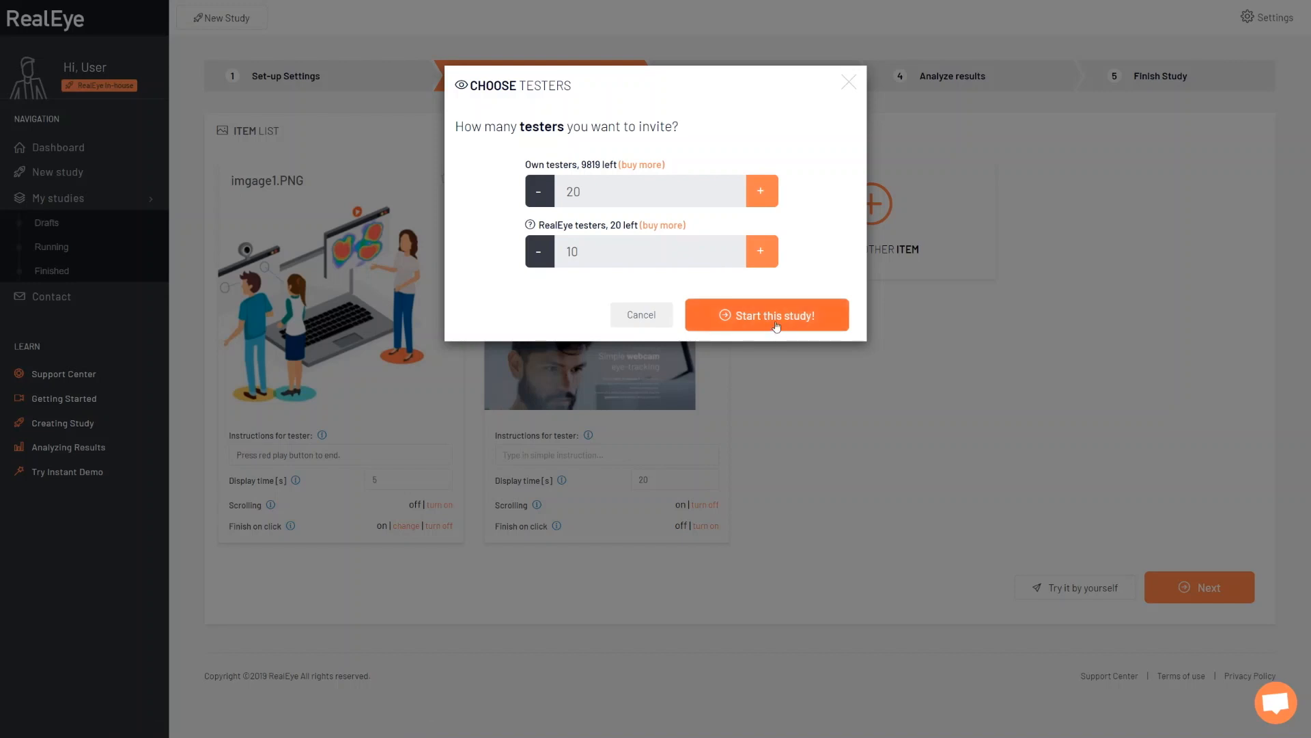
left_click(776, 327)
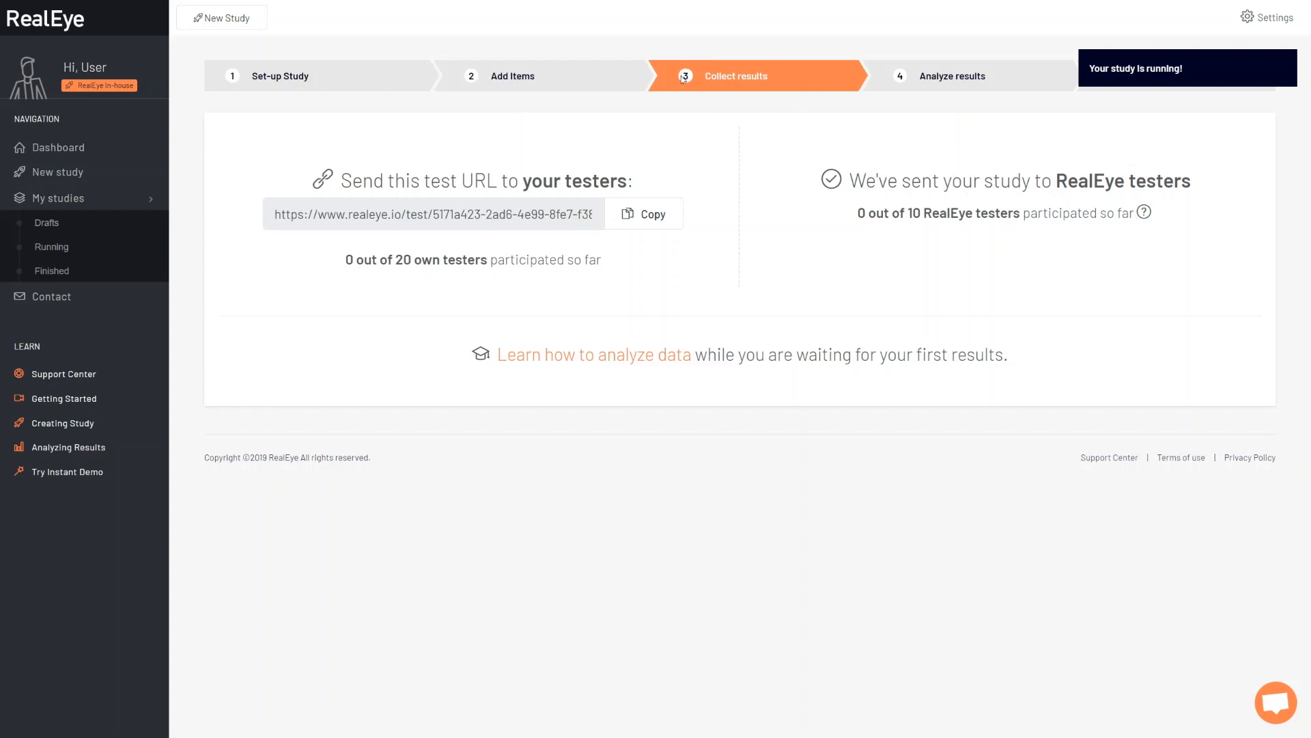
Copy the test URL meant for own testers
left_click(638, 217)
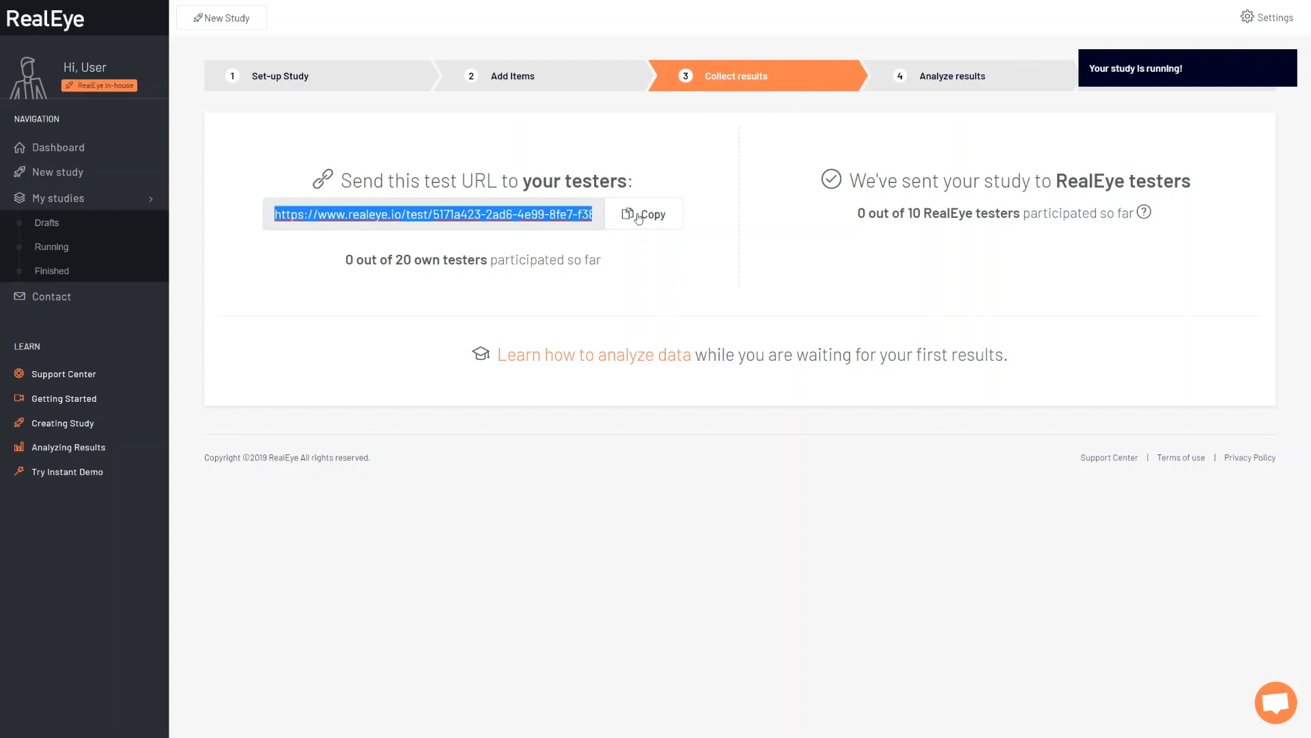
left_click(638, 273)
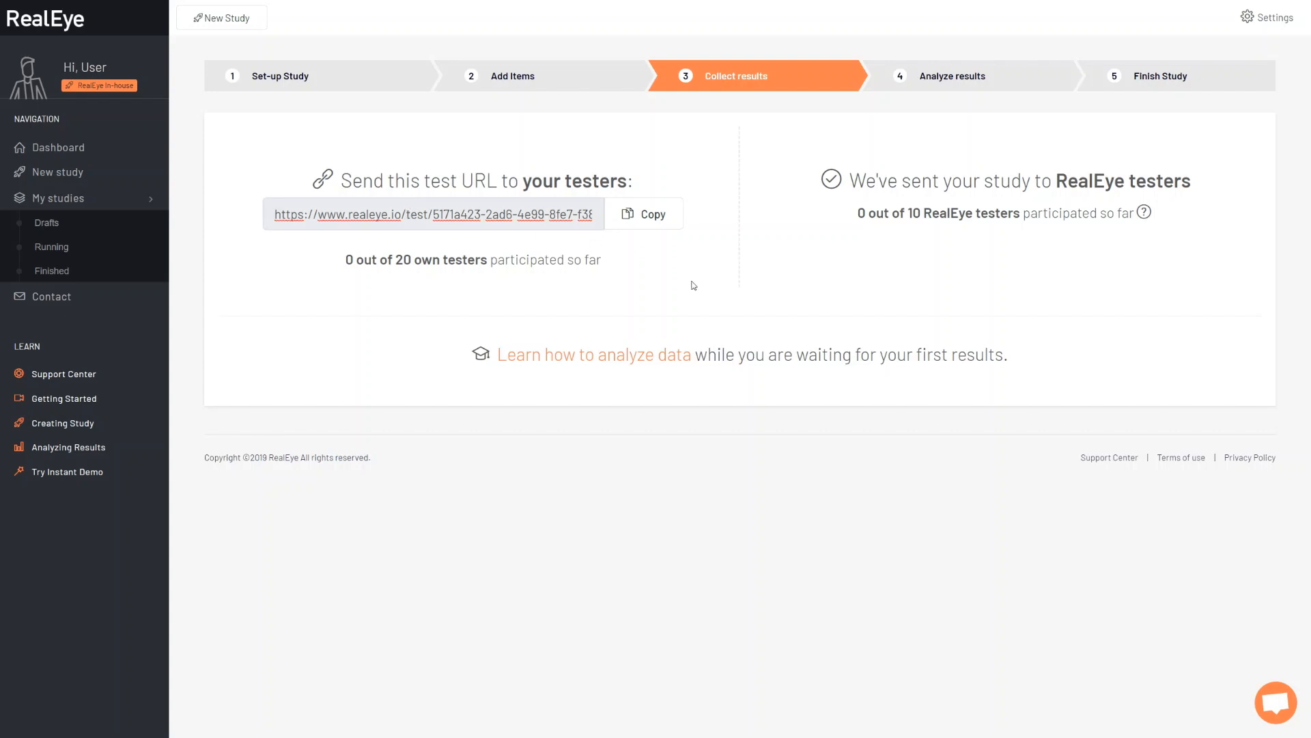
Try the language prefixes de/ and pl/ before "test" in the own testers' URL, removing each one again
type("de/")
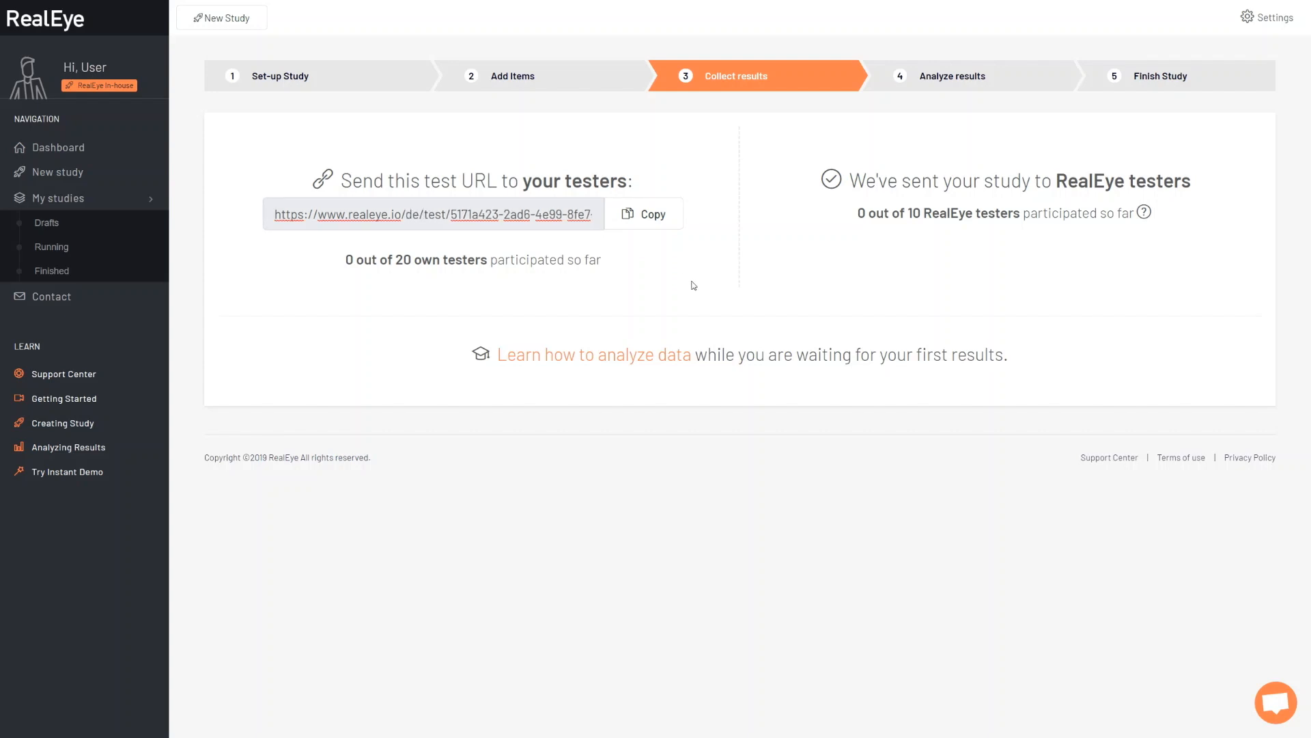
key("BackSpace")
key("BackSpace")
key("BackSpace")
type("pl/")
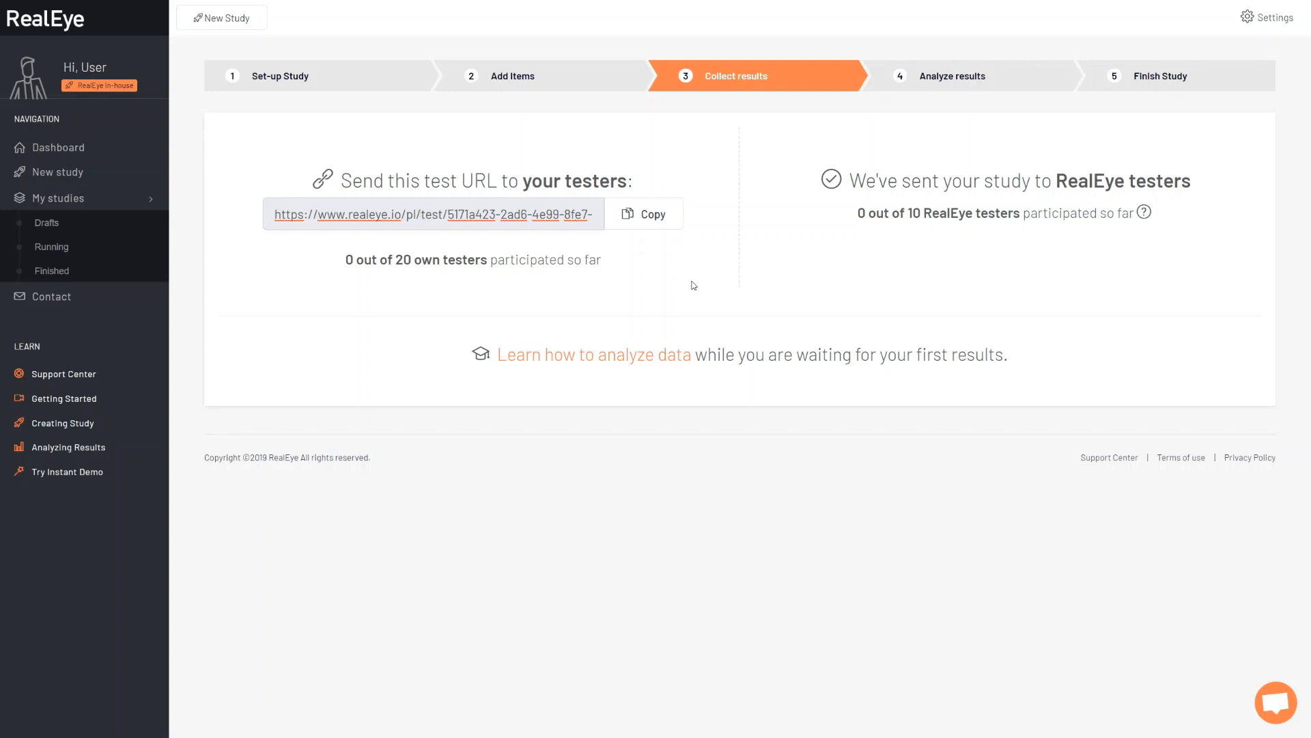
key("BackSpace")
key("BackSpace")
key("BackSpace")
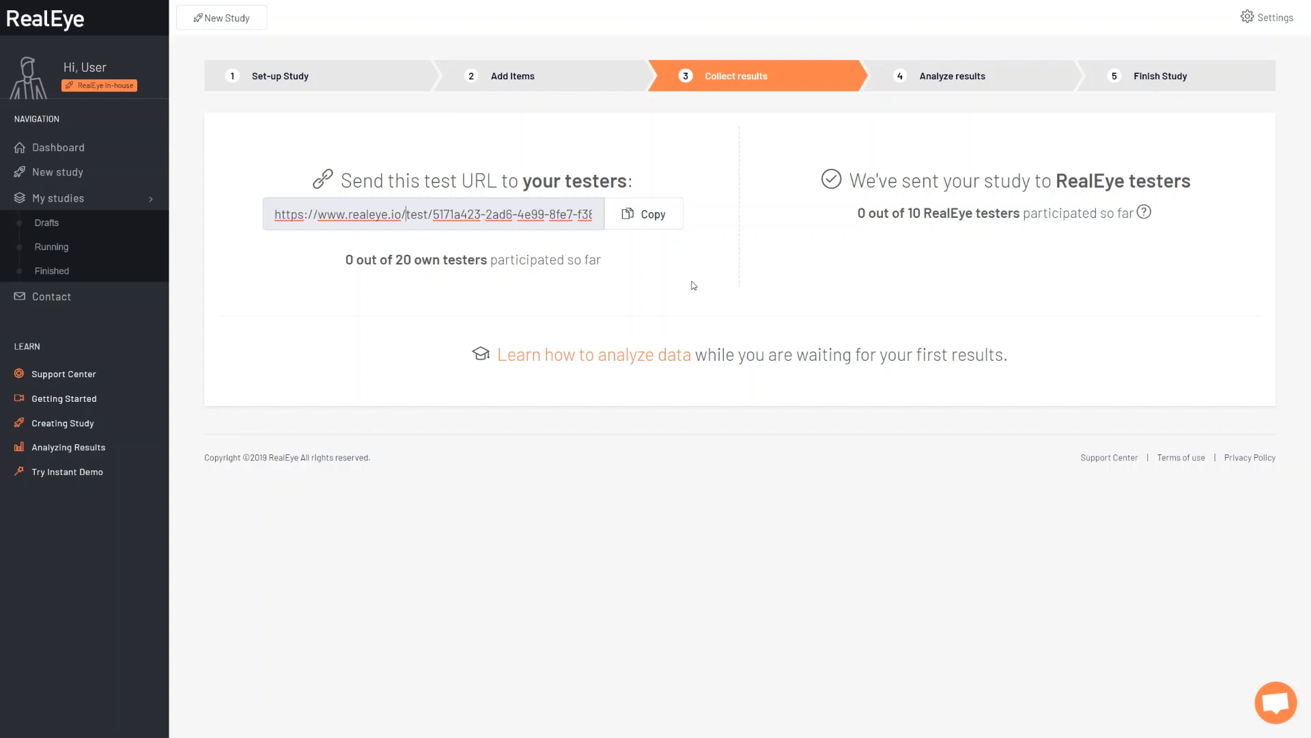
left_click(694, 286)
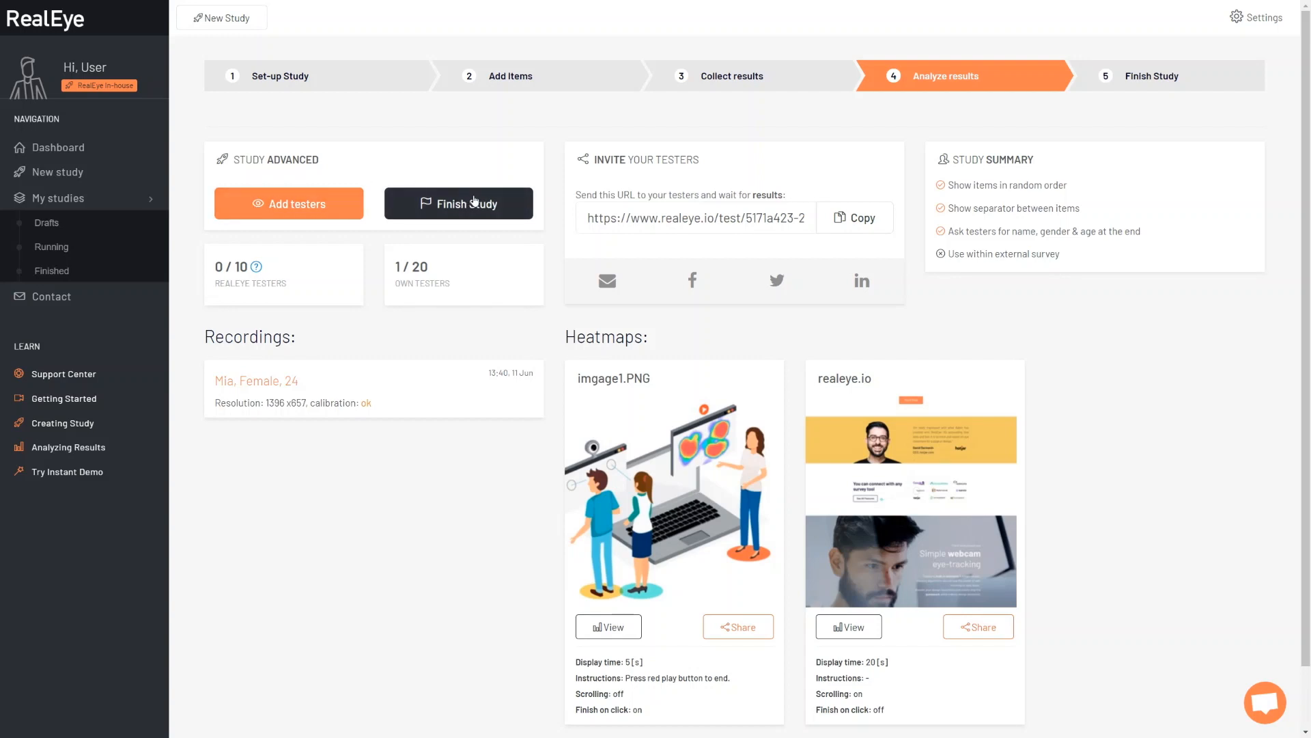
Add 10 more own testers and 10 more RealEye testers to the running study
left_click(320, 206)
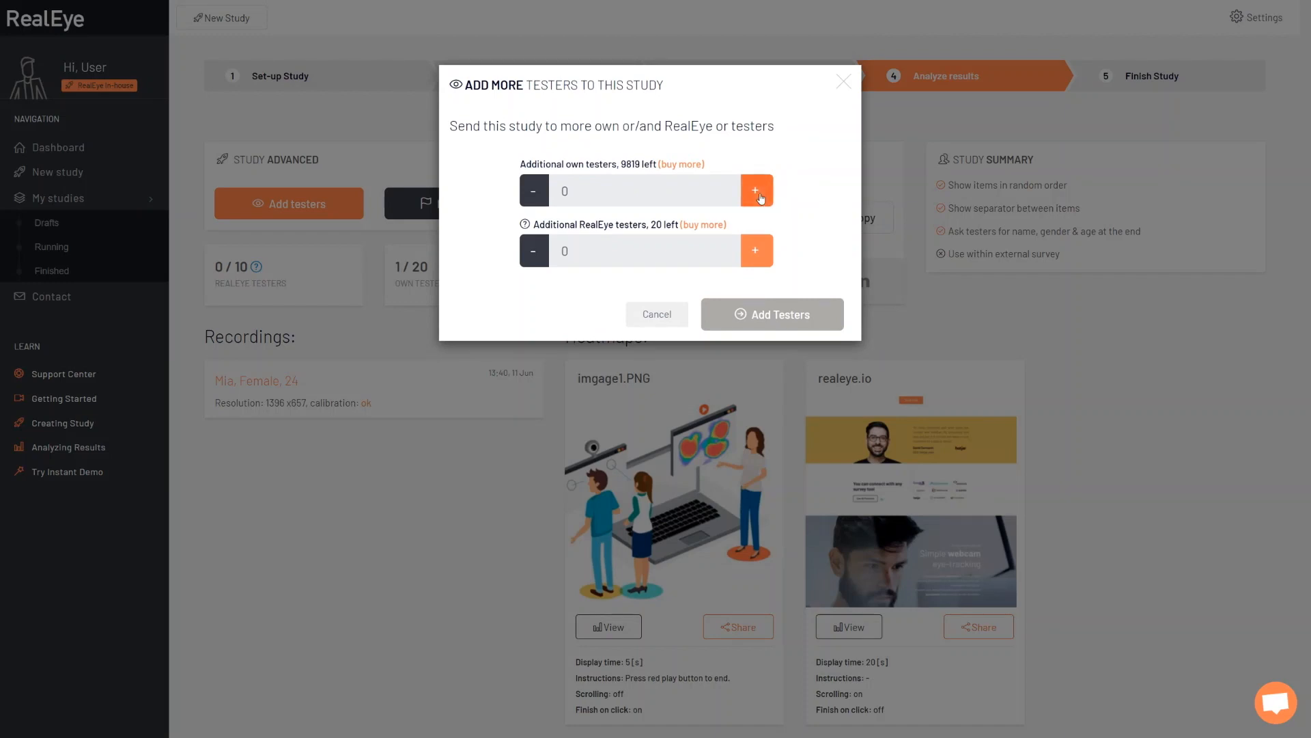
left_click(760, 197)
left_click(758, 260)
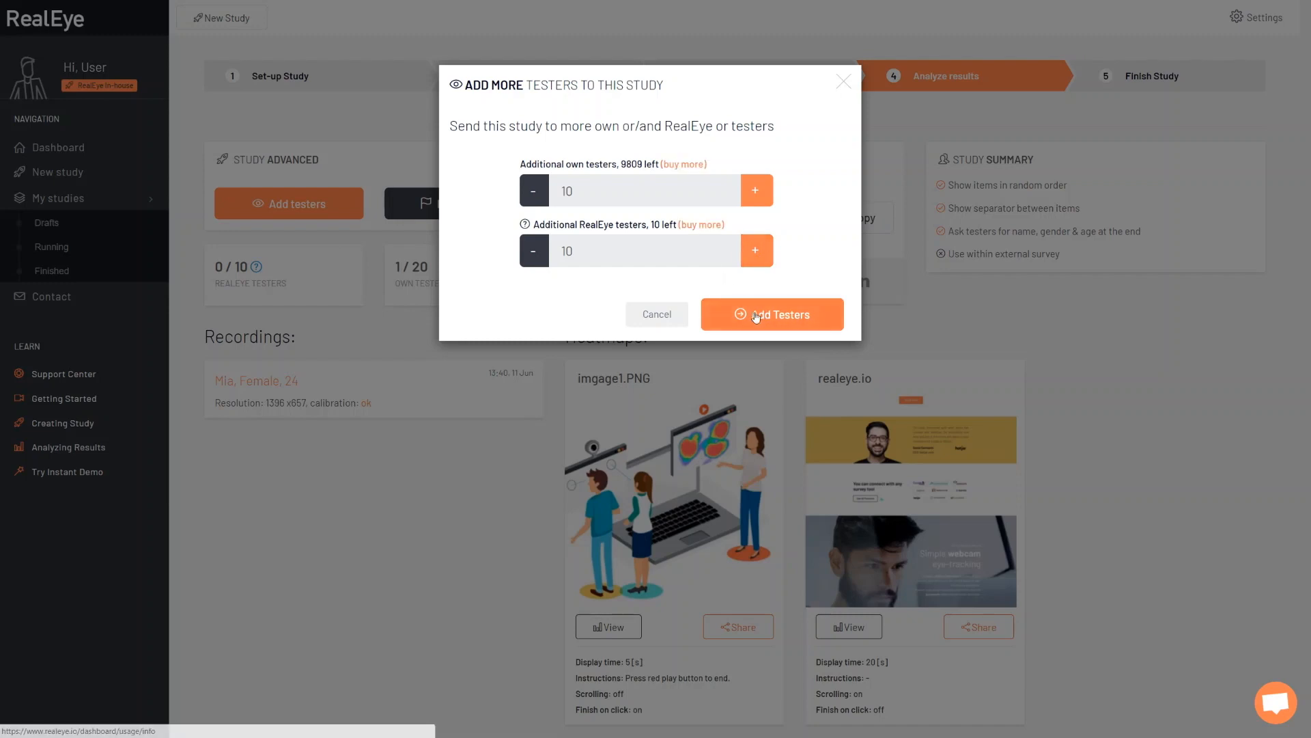
left_click(757, 318)
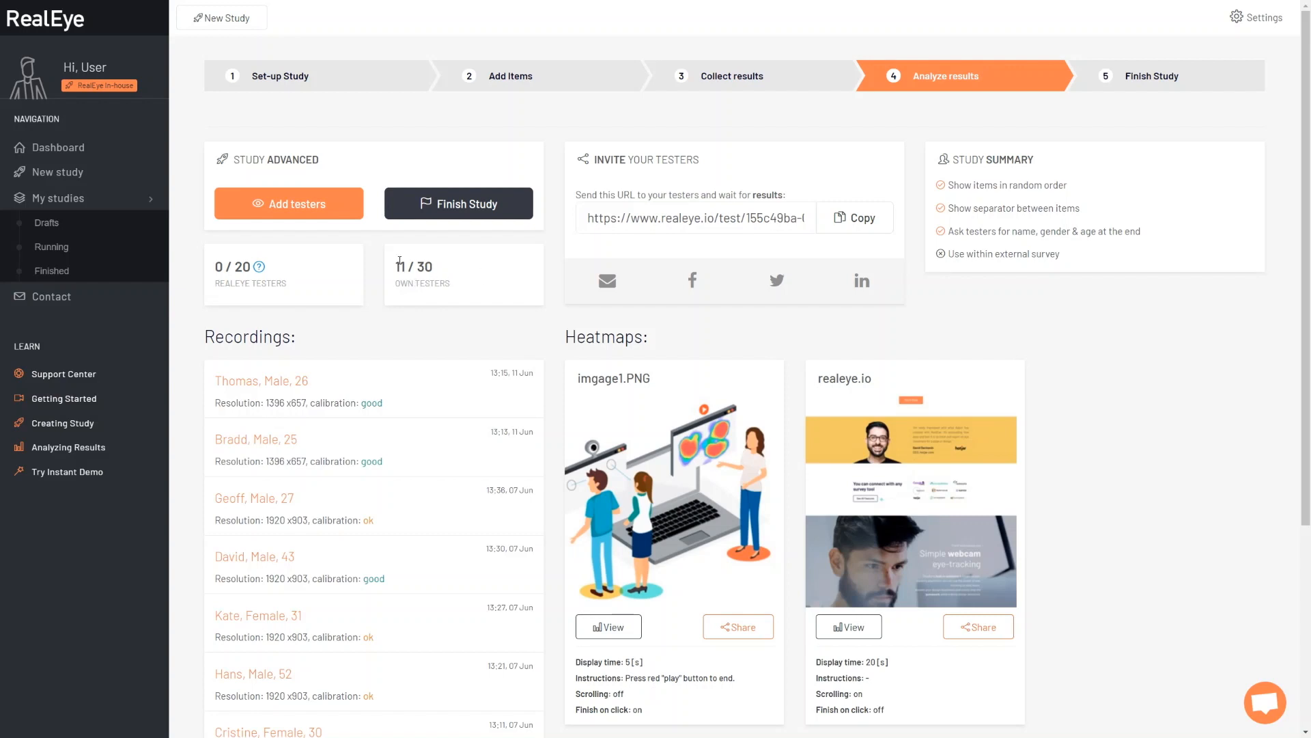
Finish the running "Advanced" study and confirm it
left_click(480, 205)
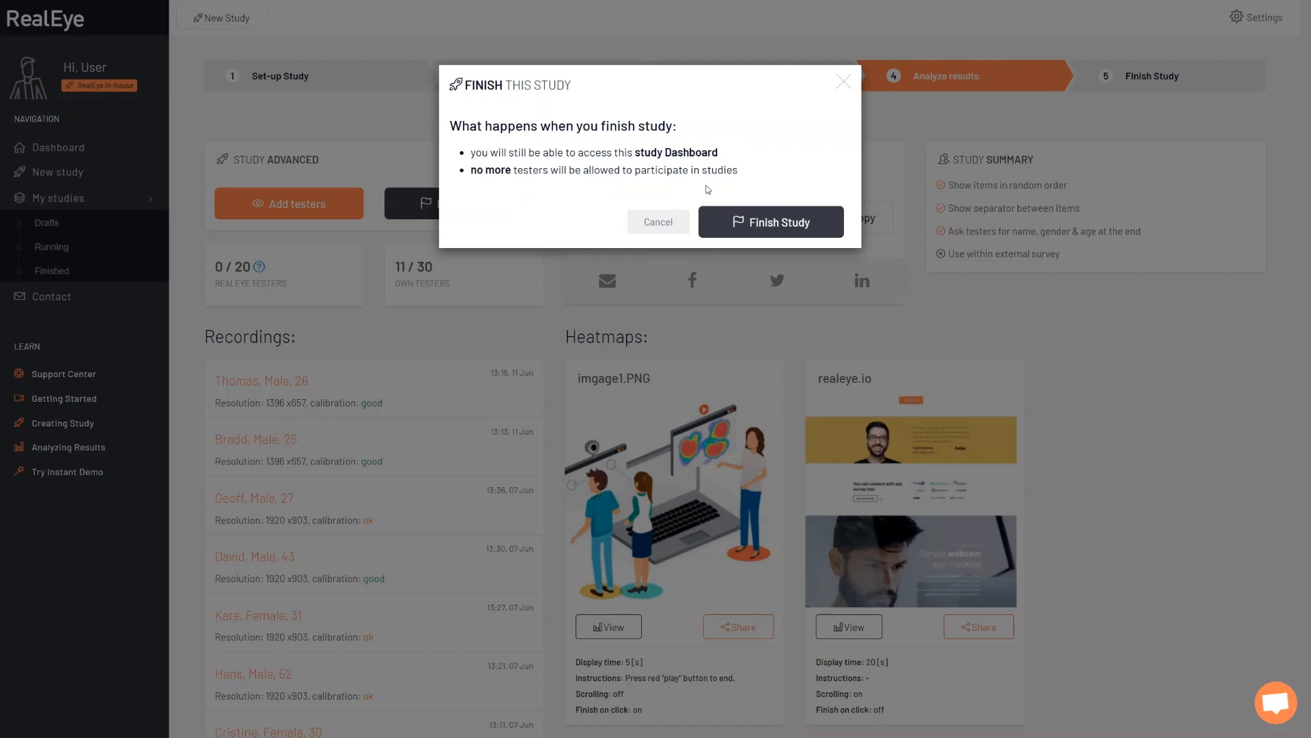
left_click(748, 223)
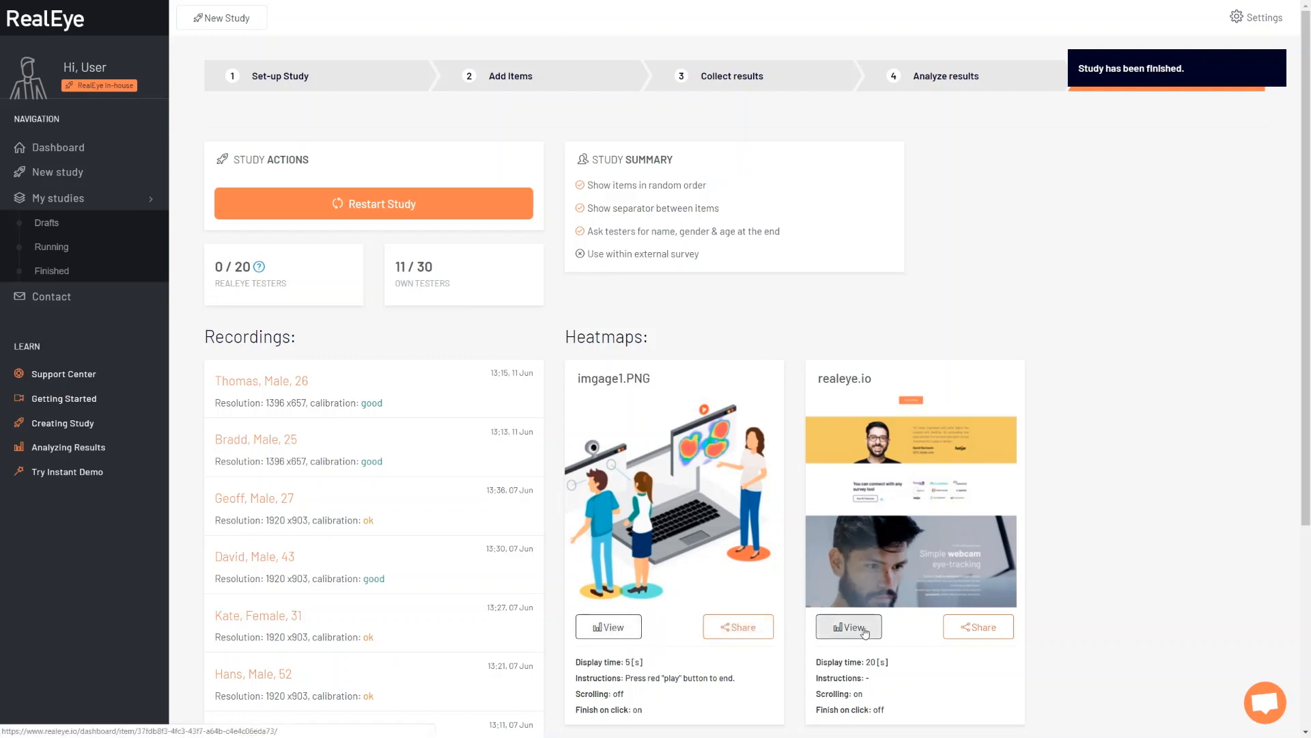
Open the recording of the 26-year-old male tester from 11 Jun and play it
left_click(242, 385)
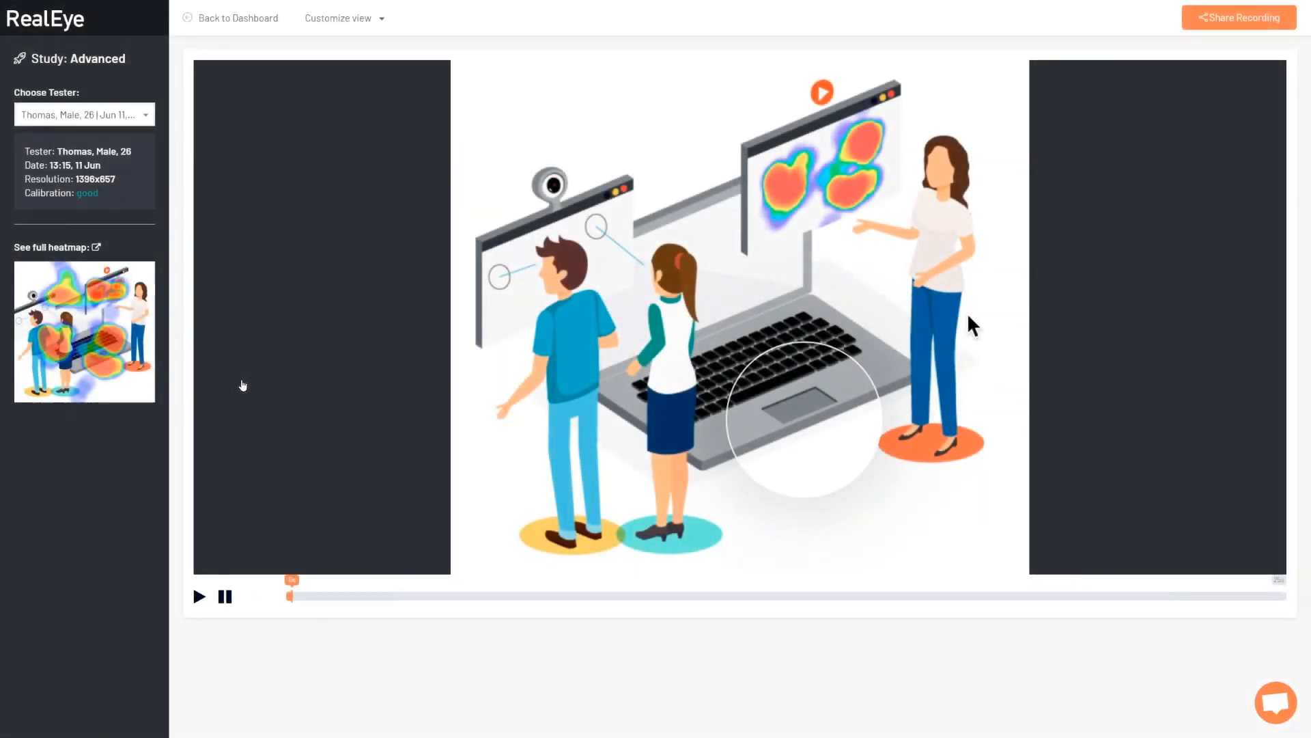
left_click(199, 596)
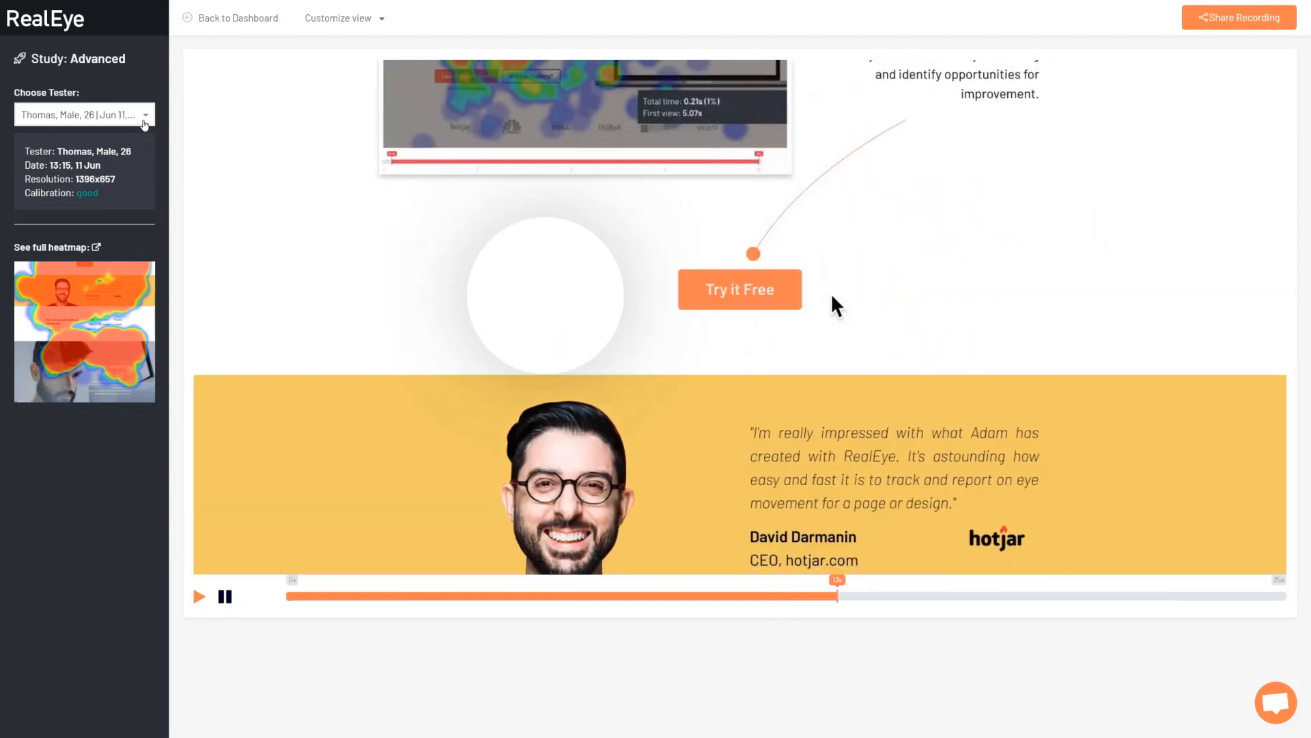
Switch to the recording of the 32-year-old female tester, play it, and open its view options
left_click(140, 114)
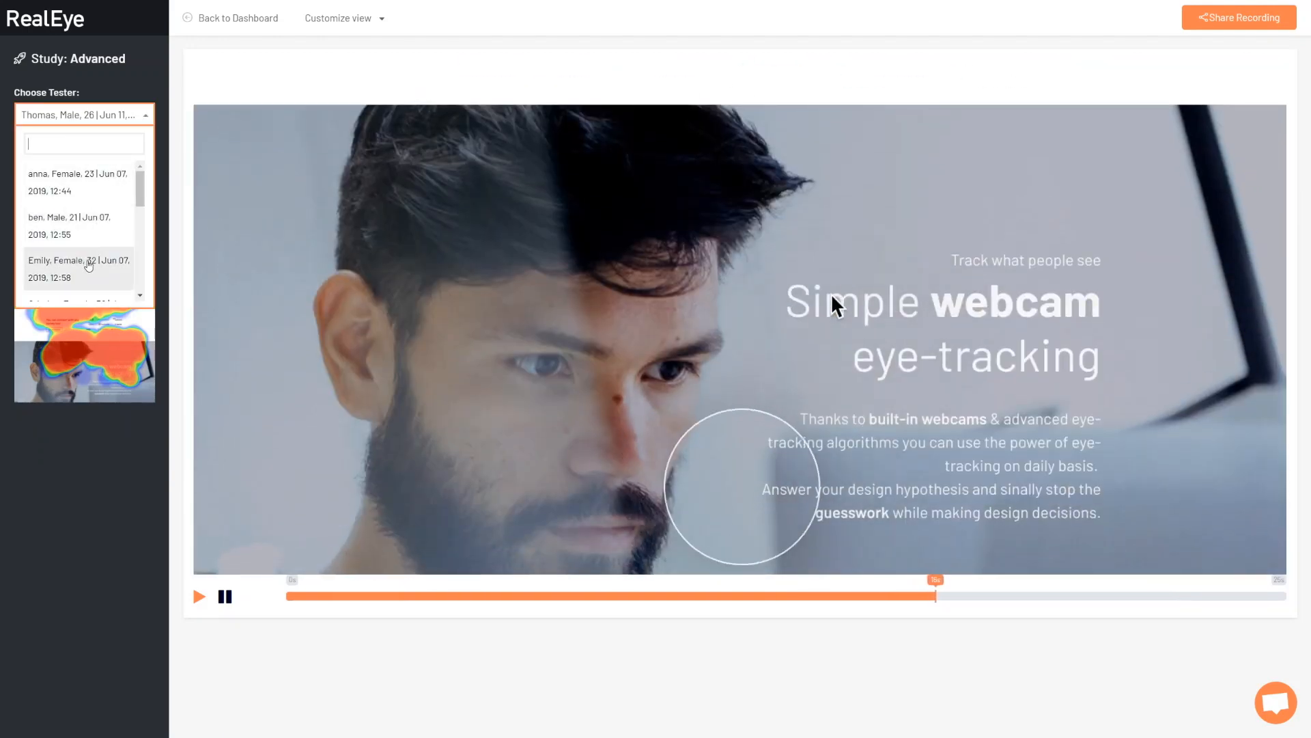
left_click(89, 265)
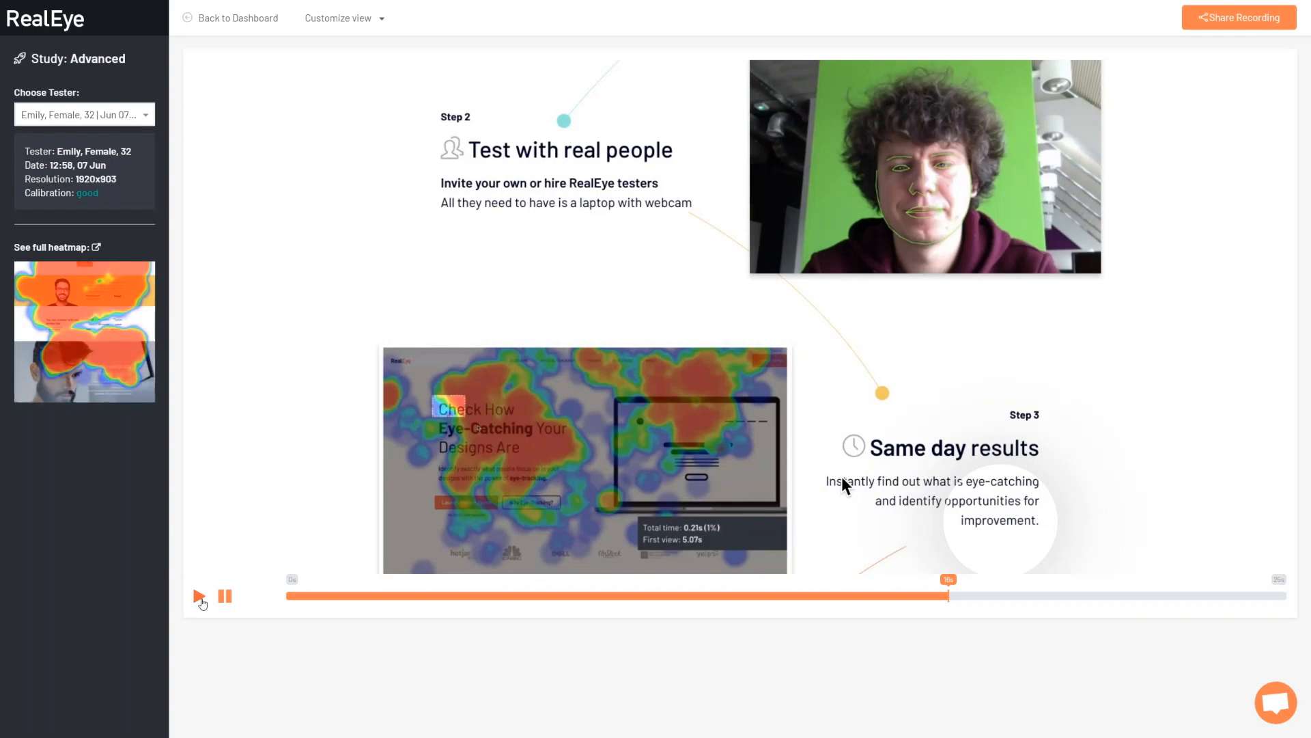
left_click(199, 596)
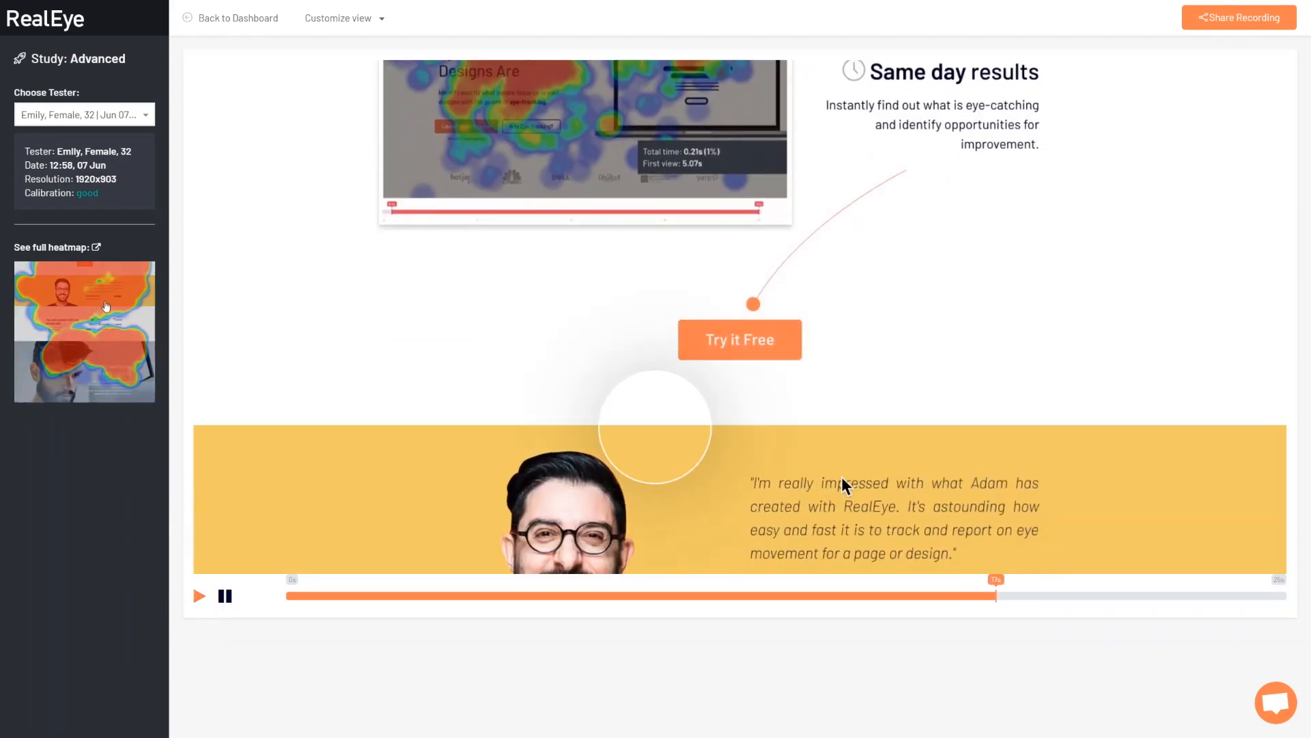
left_click(339, 18)
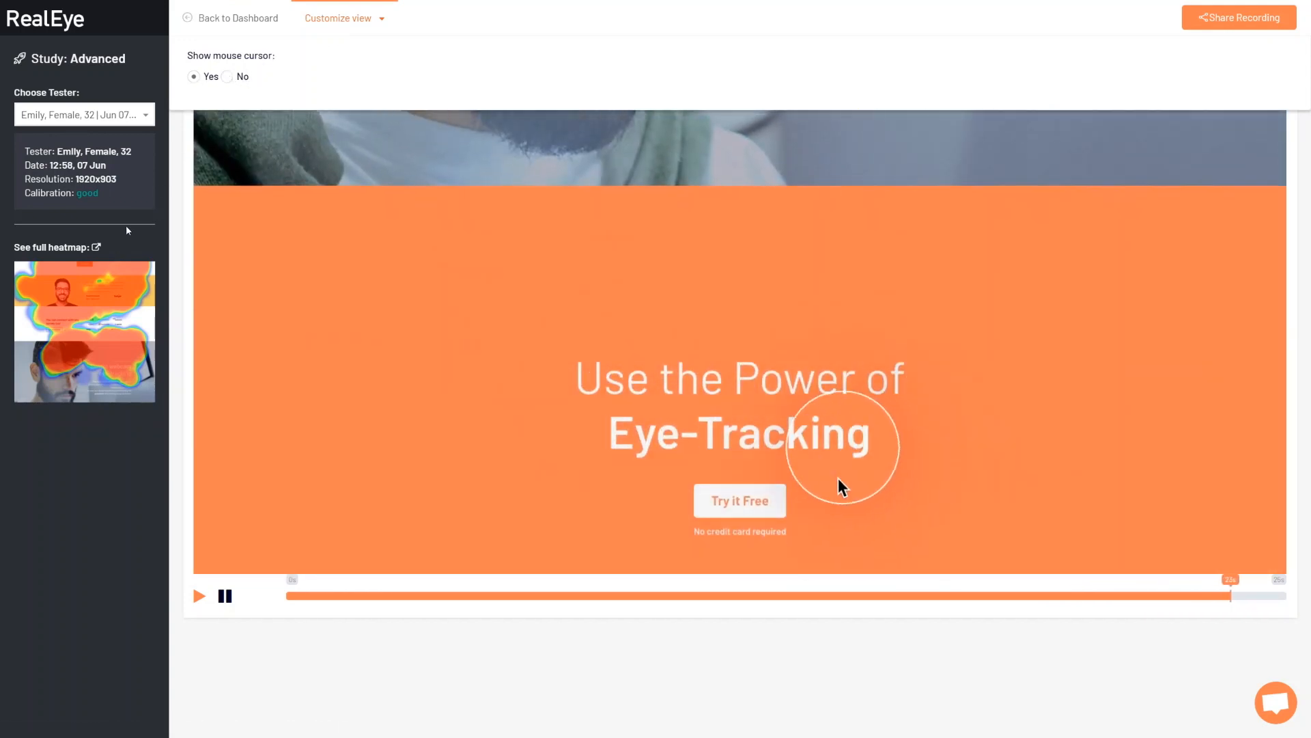
Open the full heatmap of the realeye.io item and look through the tester list and the page
left_click(72, 292)
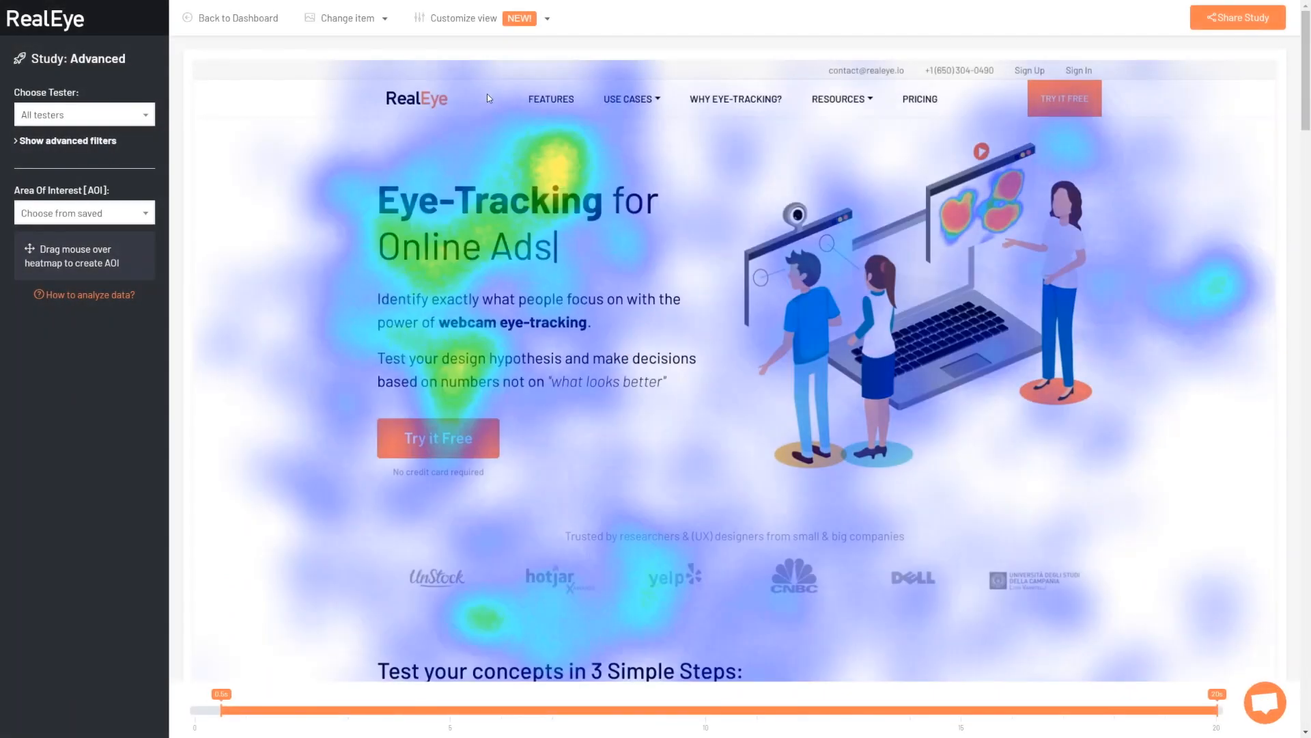
left_click(154, 121)
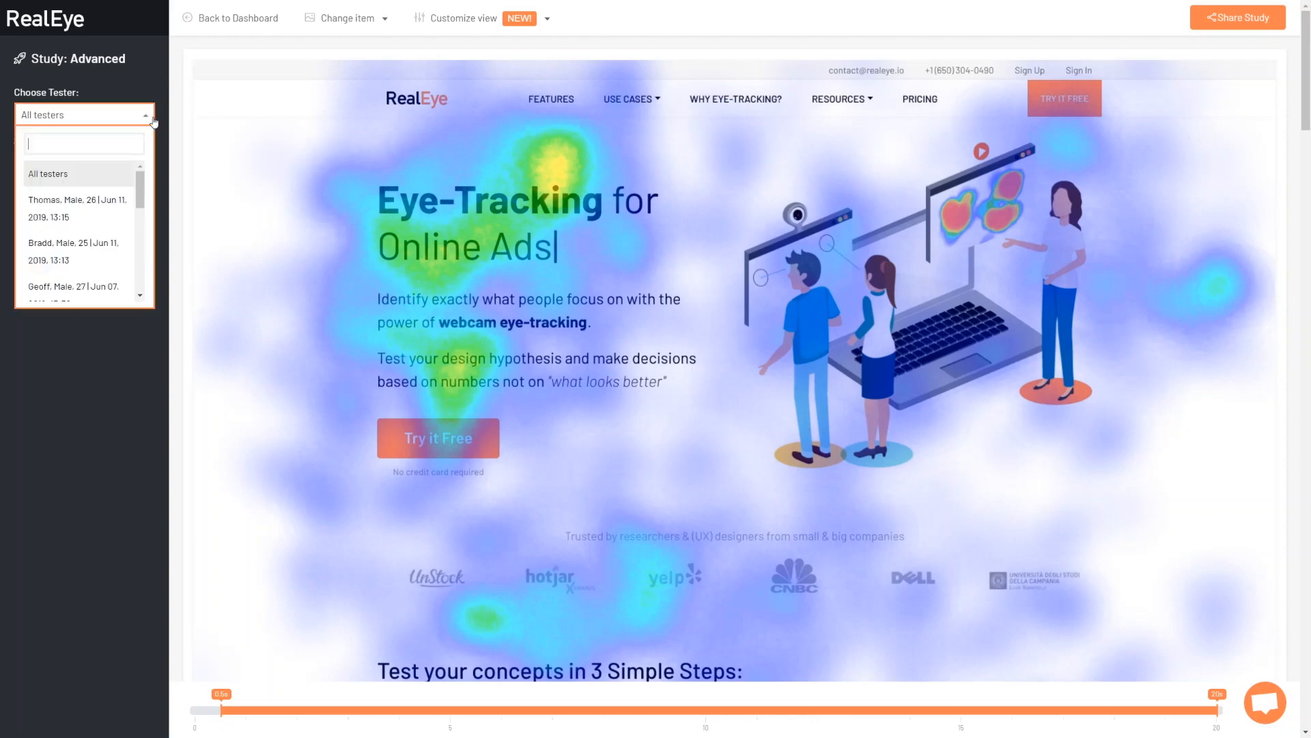
left_click(146, 120)
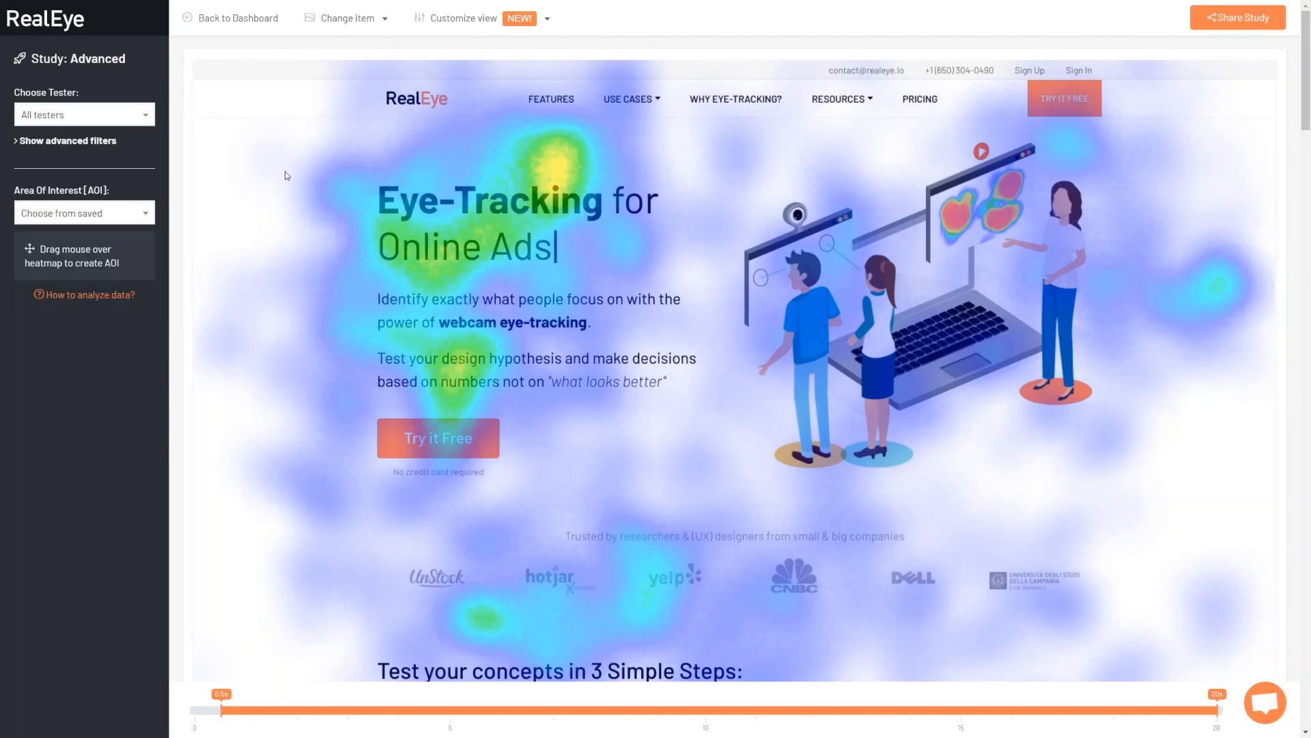
scroll(287, 176, "down", 5)
scroll(339, 215, "up", 5)
Filter the heatmap results to exclude female testers and review the filtered page
left_click(27, 142)
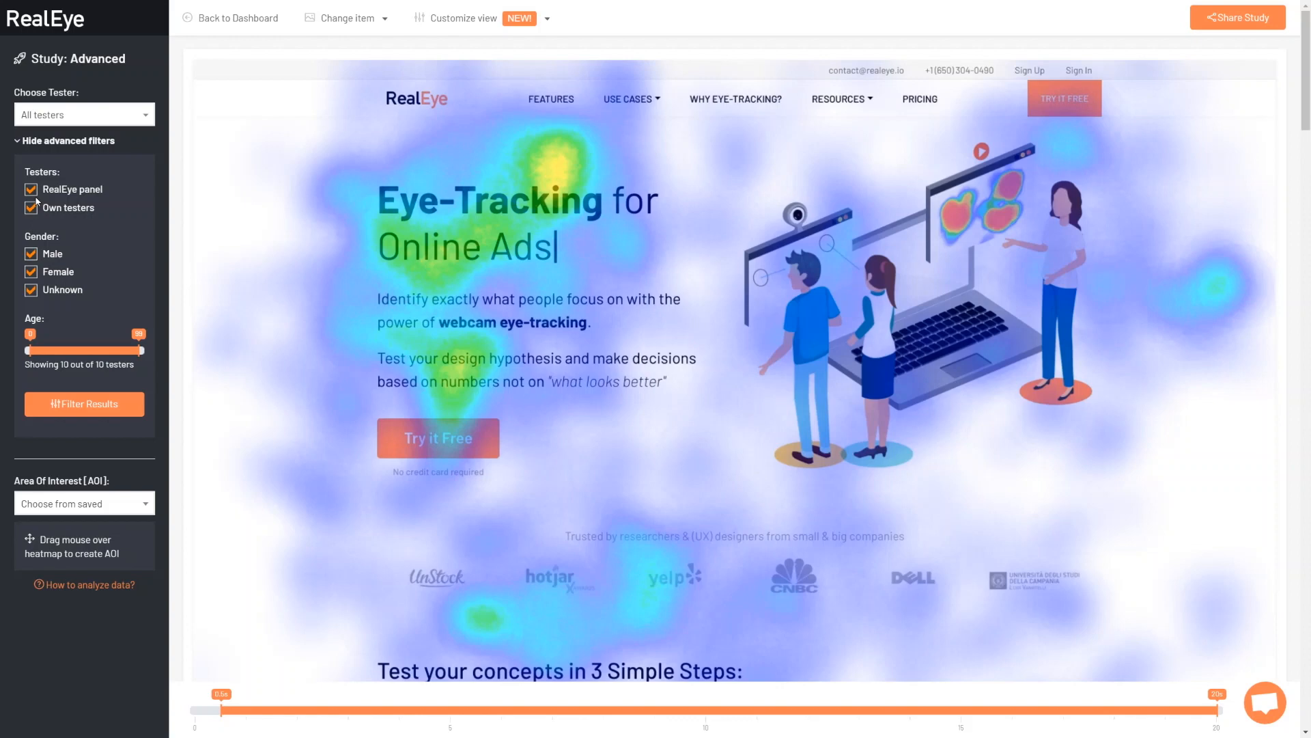
left_click(31, 271)
left_click(76, 409)
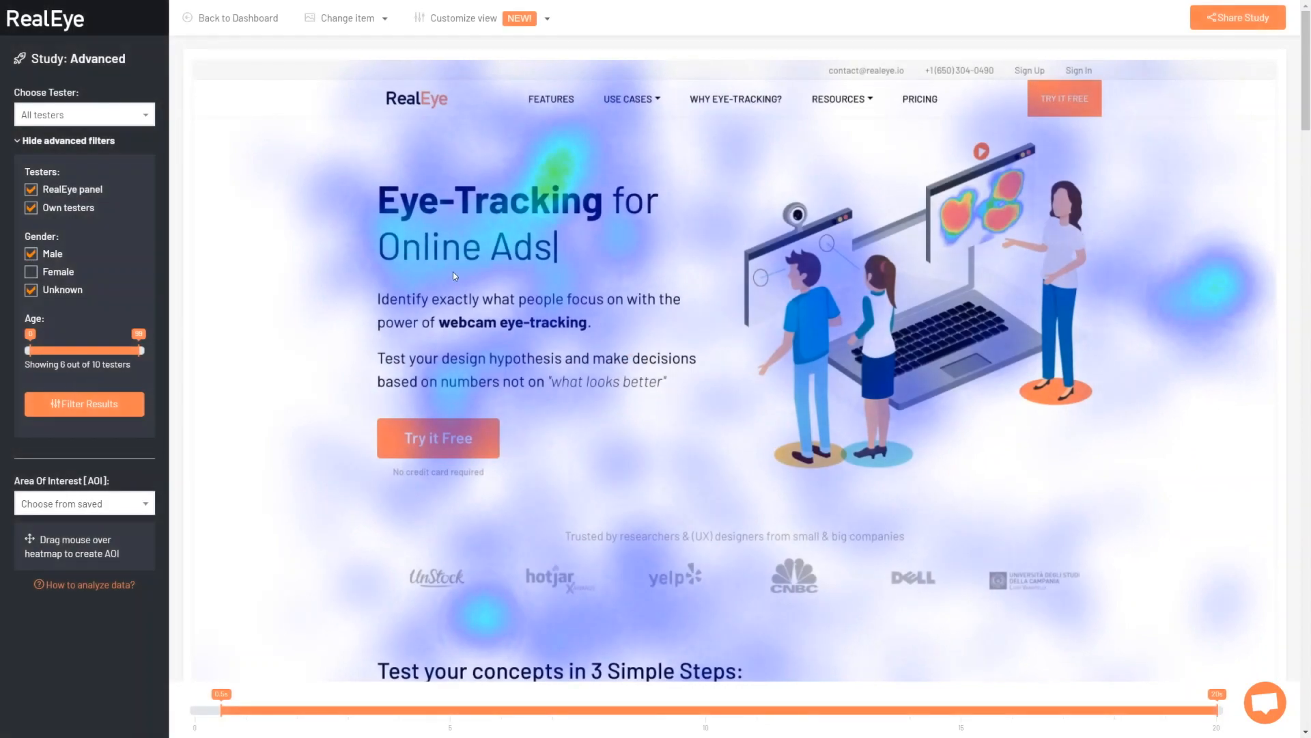
scroll(457, 276, "down", 12)
scroll(459, 276, "up", 12)
Include female testers in the heatmap results again and collapse the advanced filters
left_click(31, 271)
left_click(103, 404)
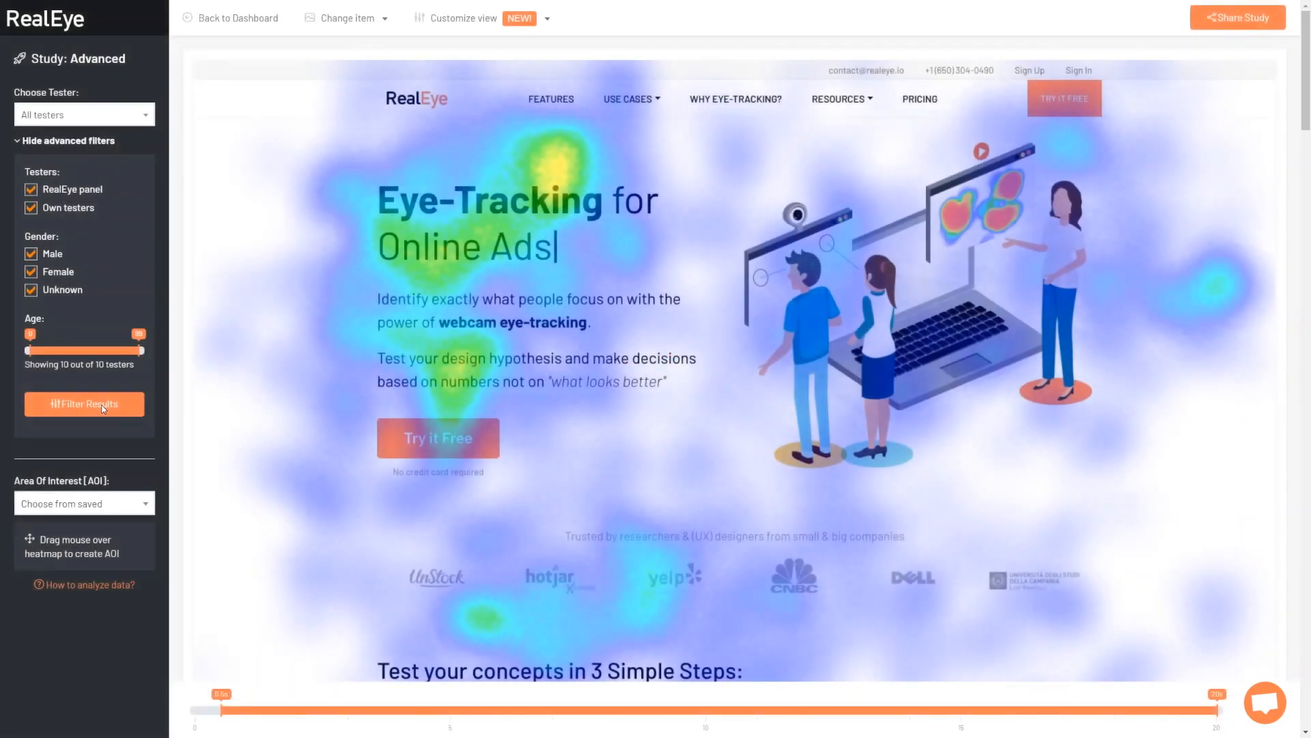
left_click(30, 138)
Show the heatmap of only the 26-year-old male tester and review it
left_click(138, 115)
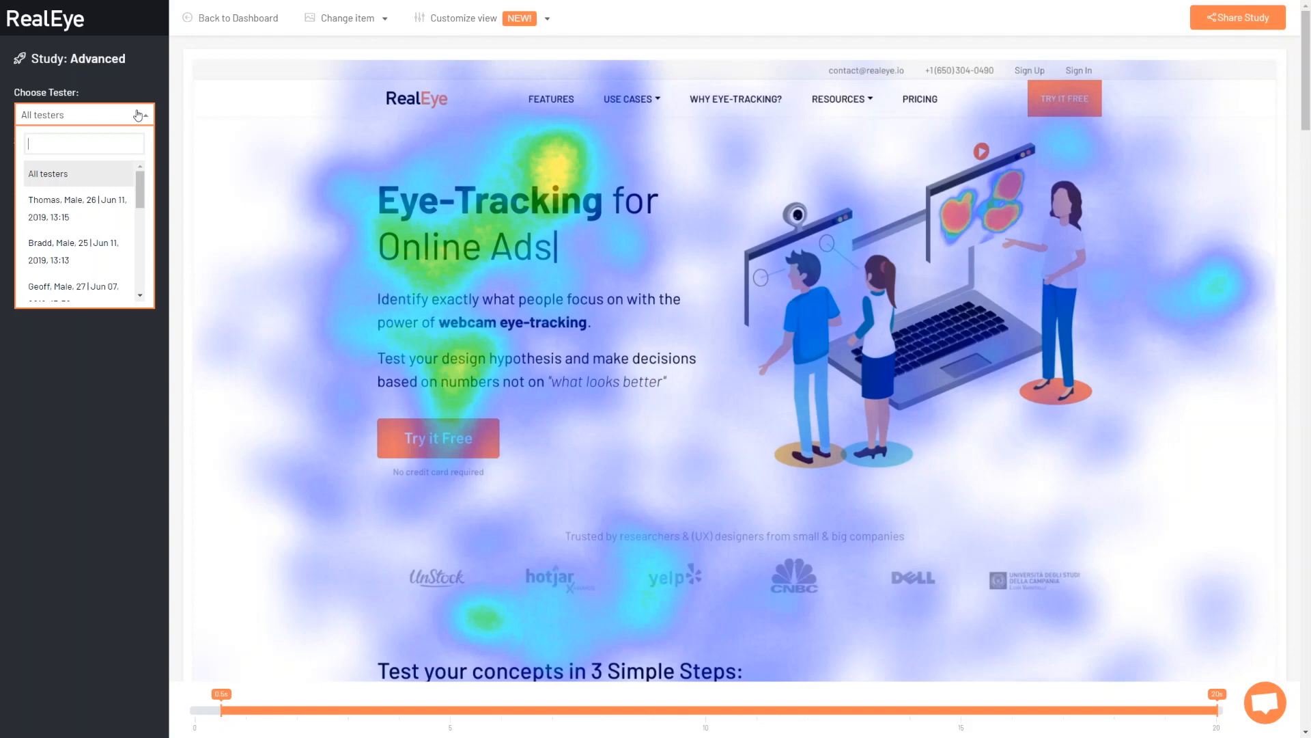
left_click(95, 205)
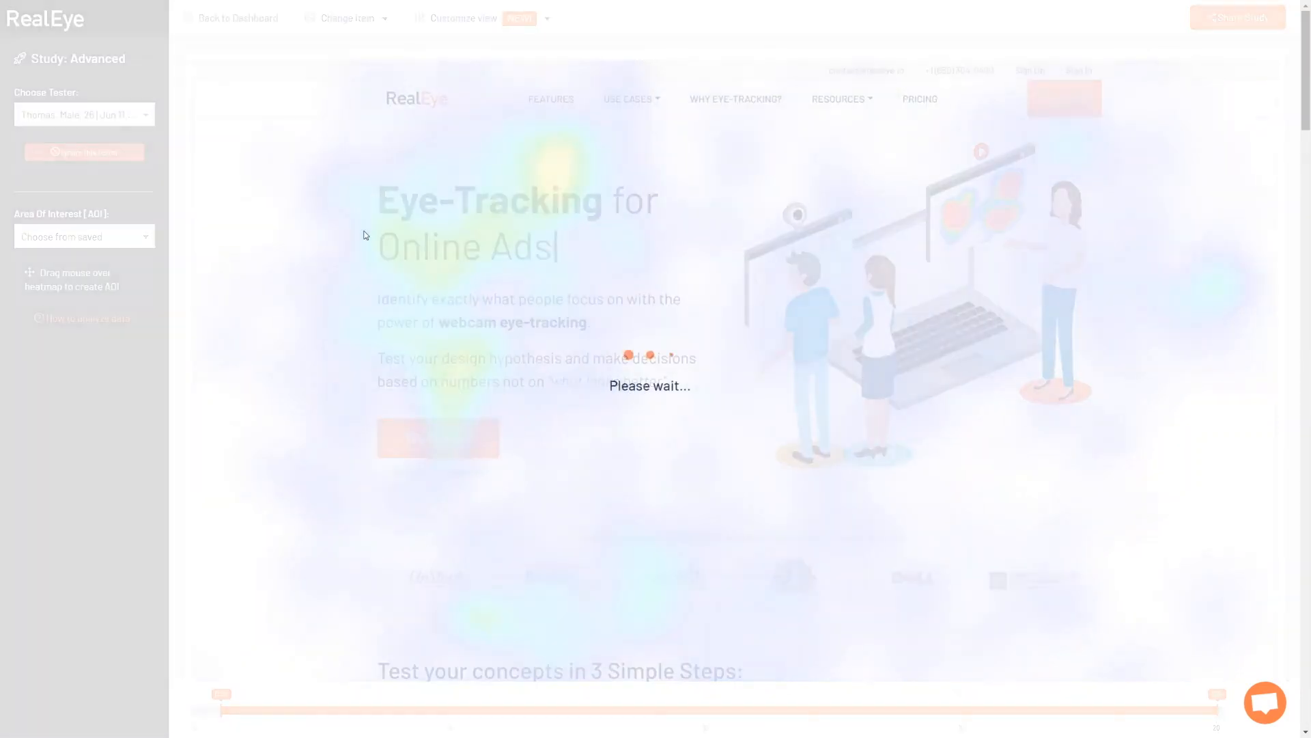
scroll(469, 289, "down", 5)
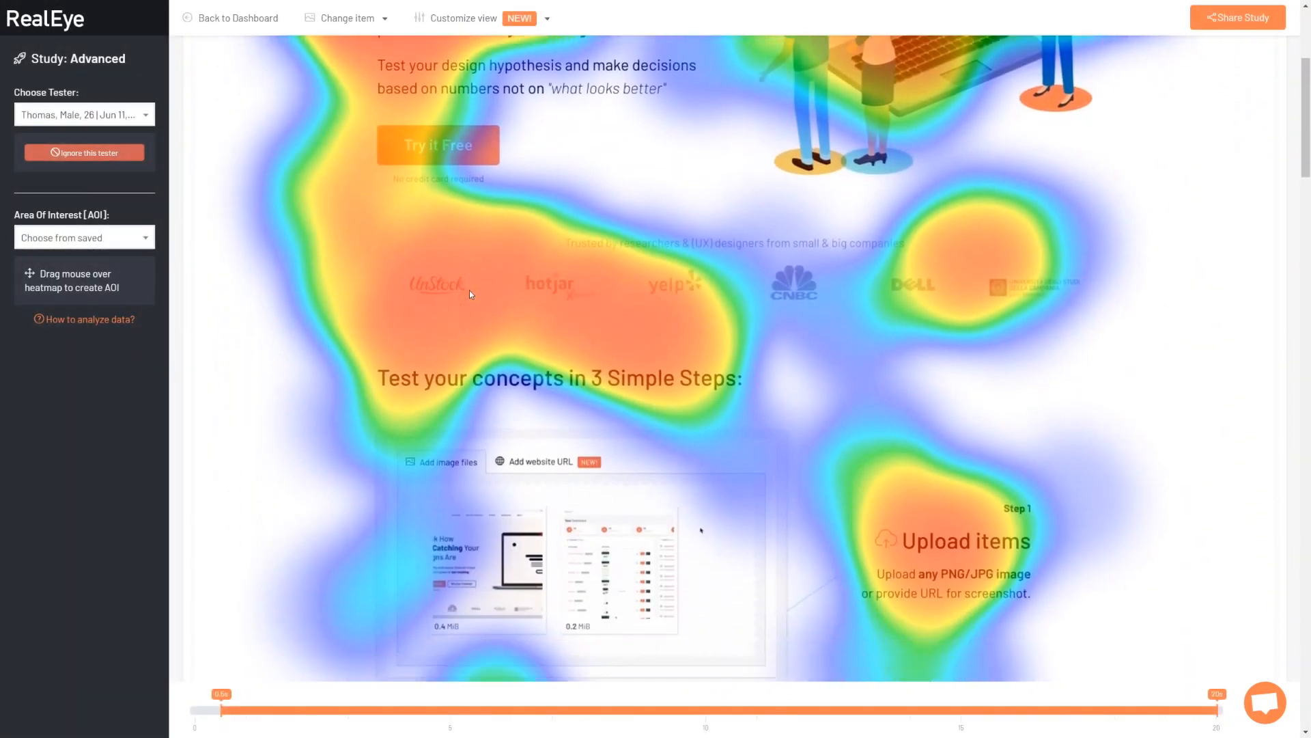
scroll(469, 290, "up", 5)
Review the heatmap of only the 25-year-old male tester down to the page footer, and ignore this tester
left_click(135, 116)
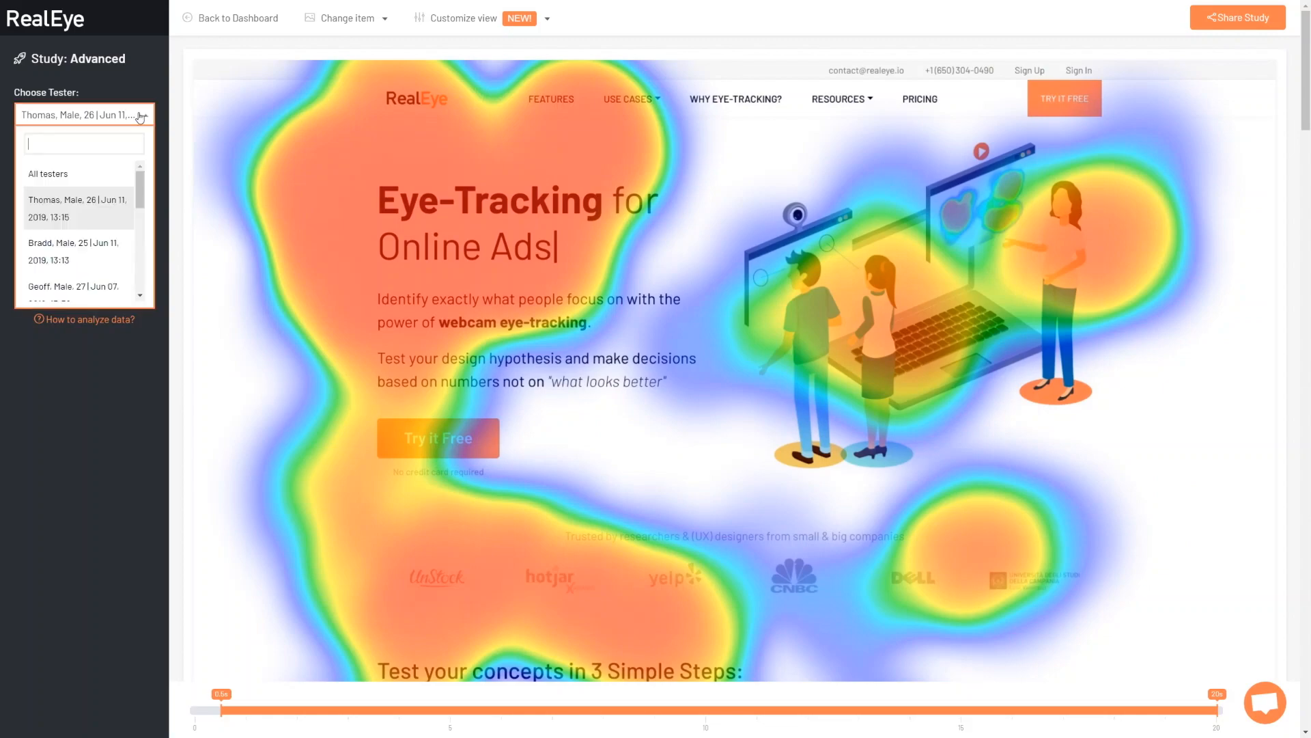
left_click(94, 248)
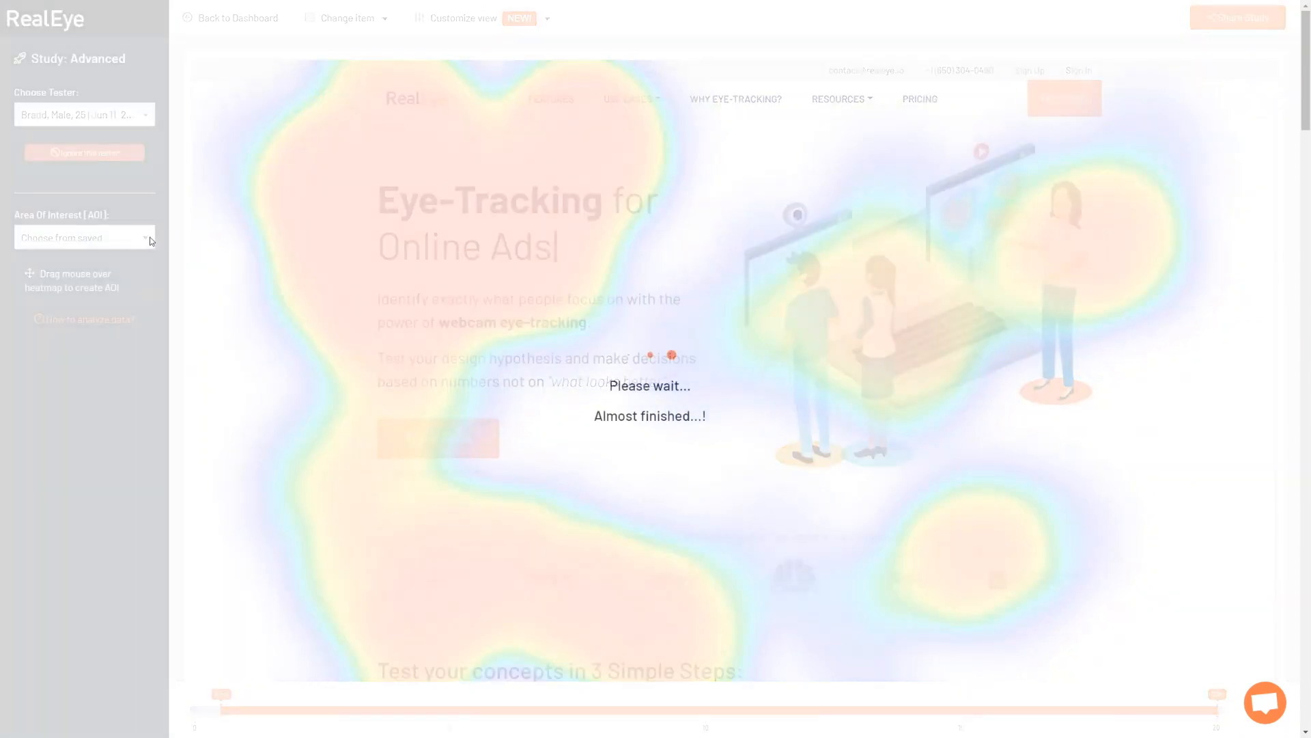
scroll(556, 324, "down", 5)
scroll(556, 321, "down", 20)
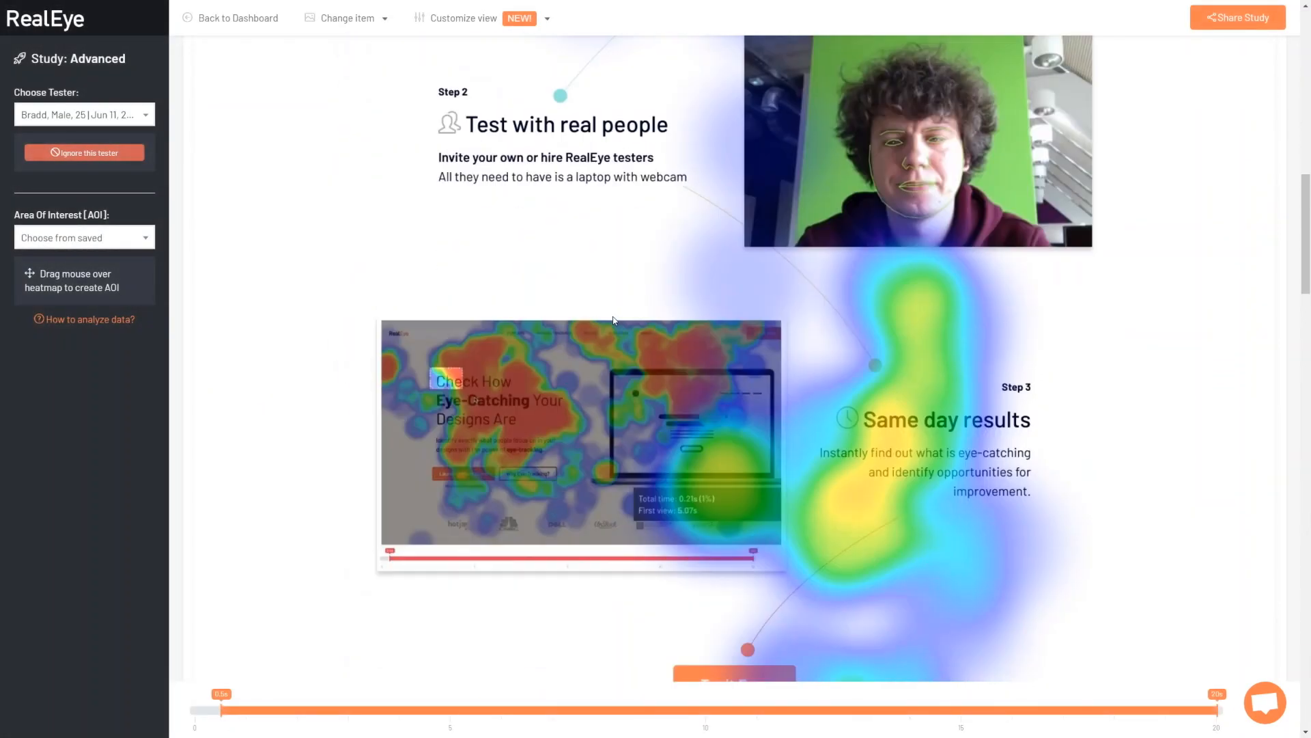
scroll(620, 325, "down", 12)
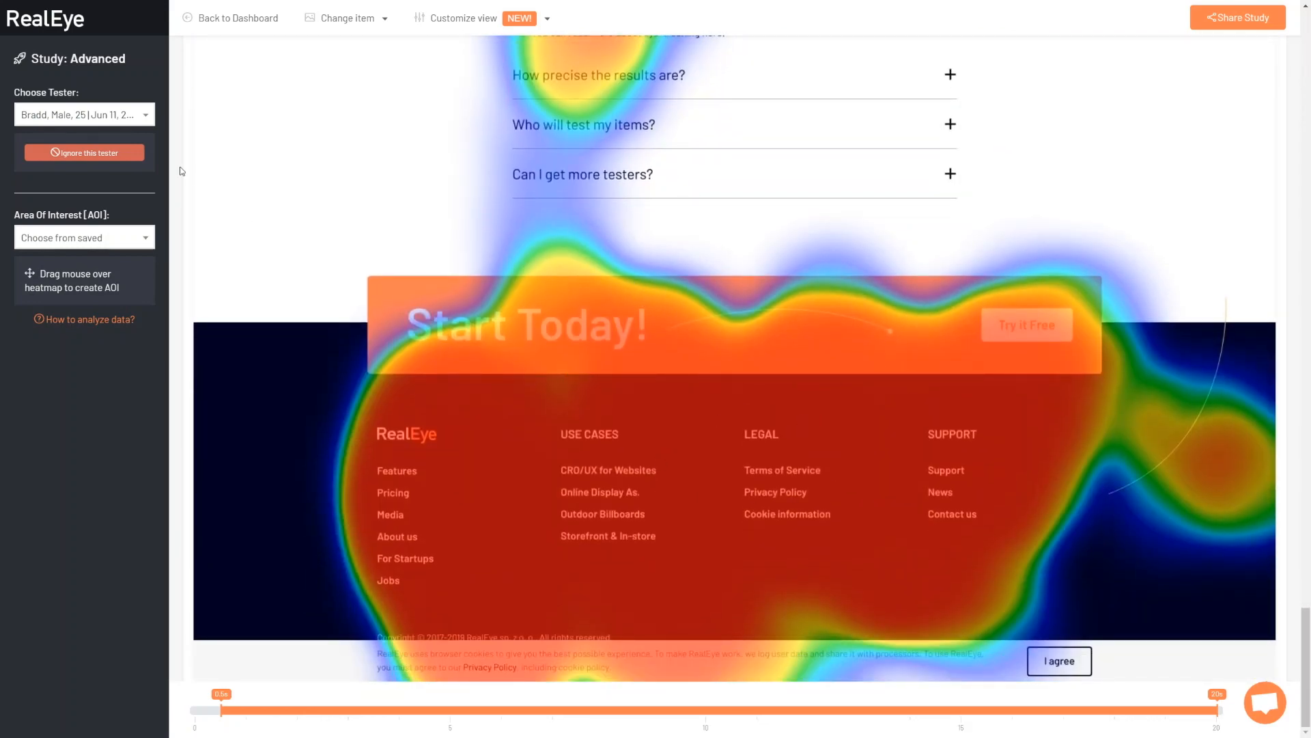
left_click(114, 153)
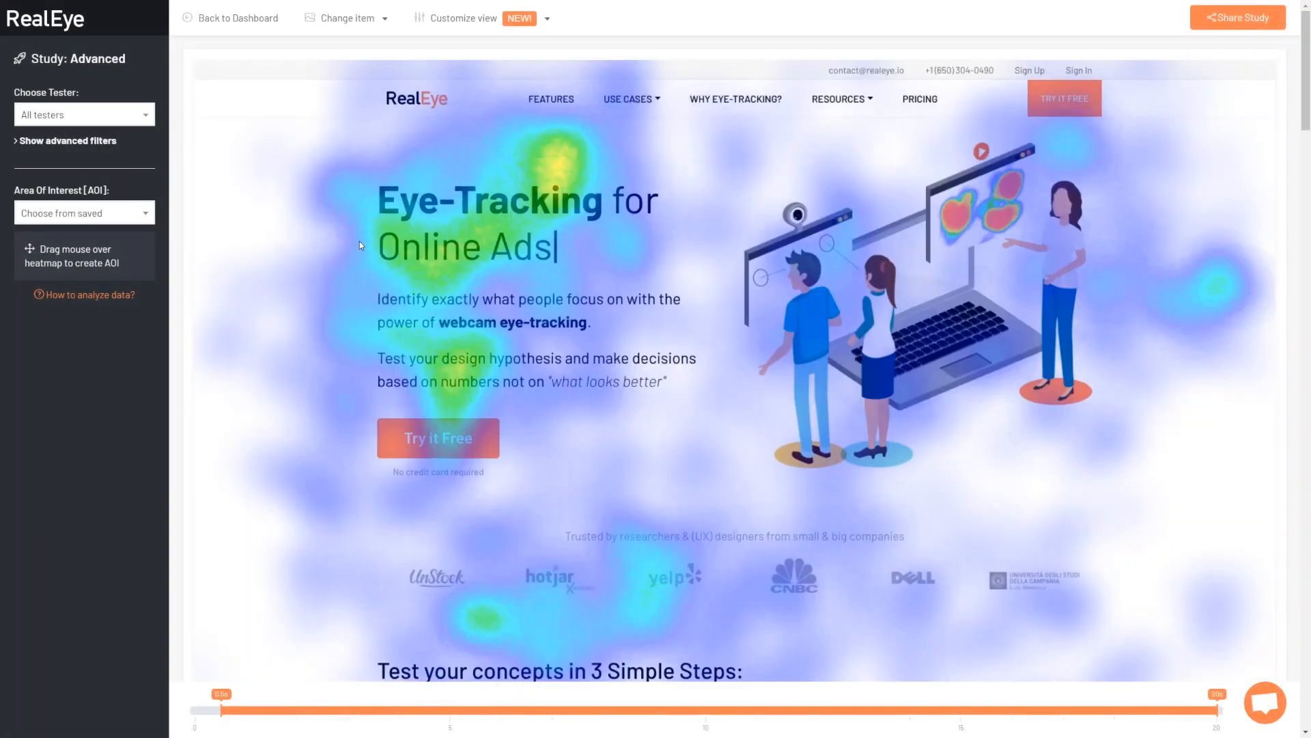
Set the item zoom to Fit screen to view the whole website heatmap at once
left_click(463, 18)
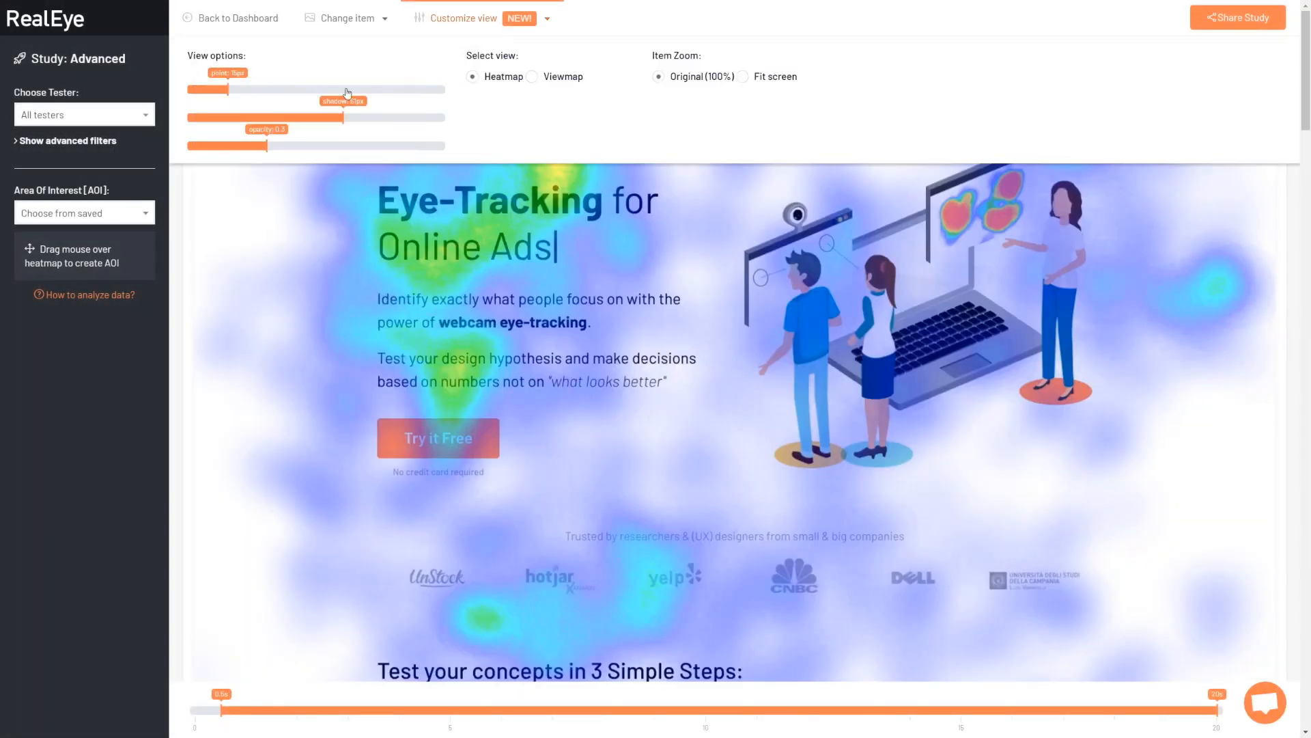
left_click(746, 80)
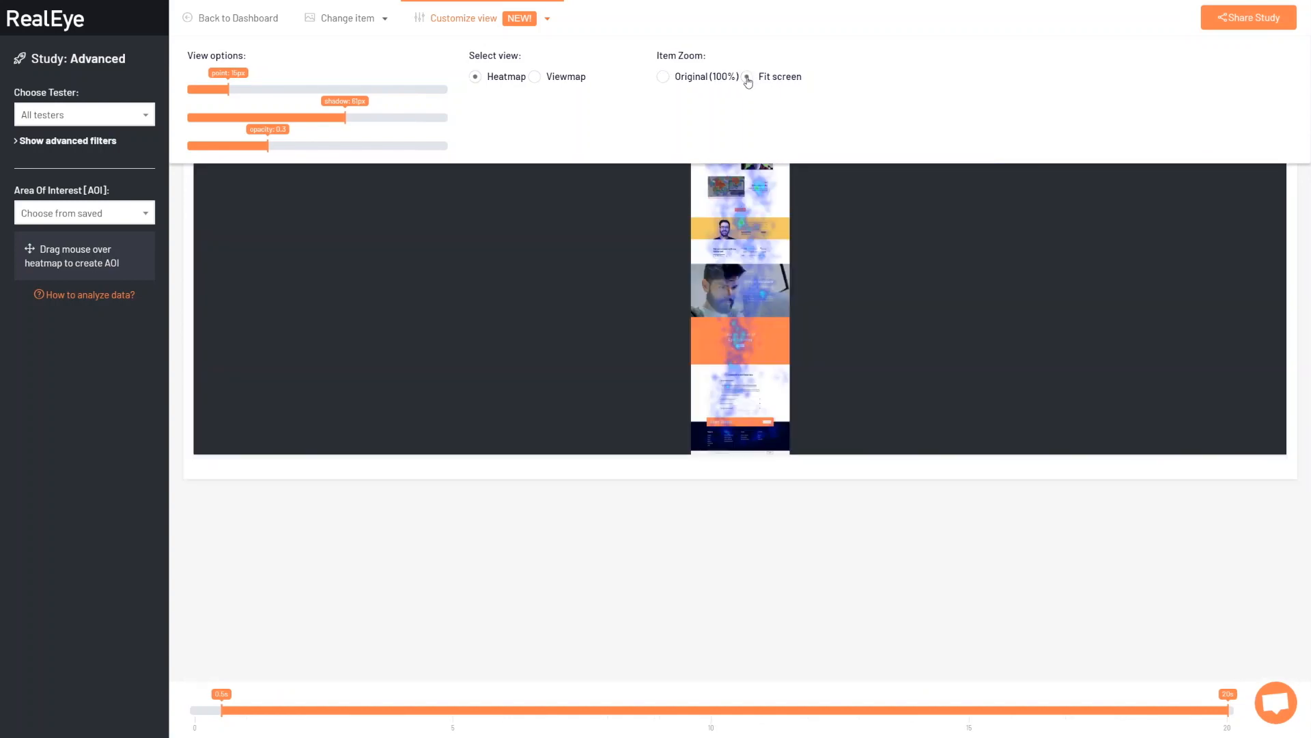
left_click(1122, 338)
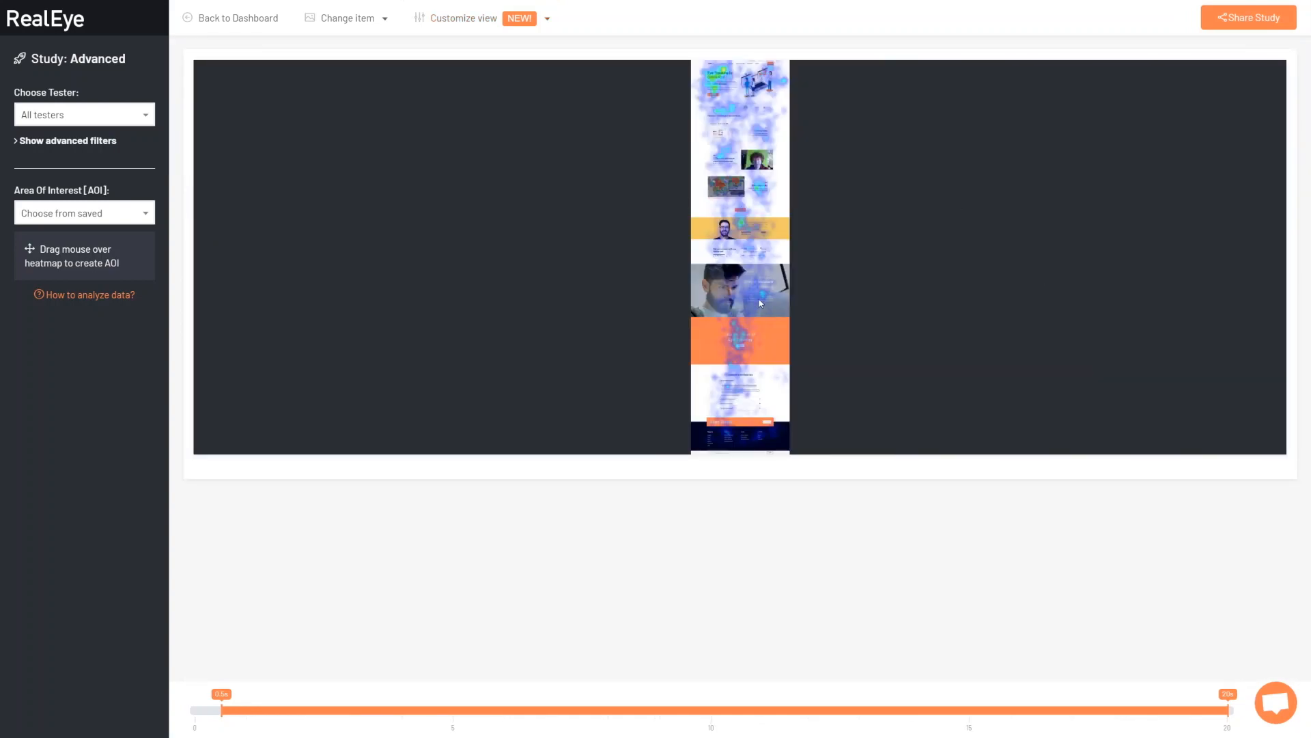
Return the item zoom to Original (100%) and examine the page as a Viewmap
left_click(514, 20)
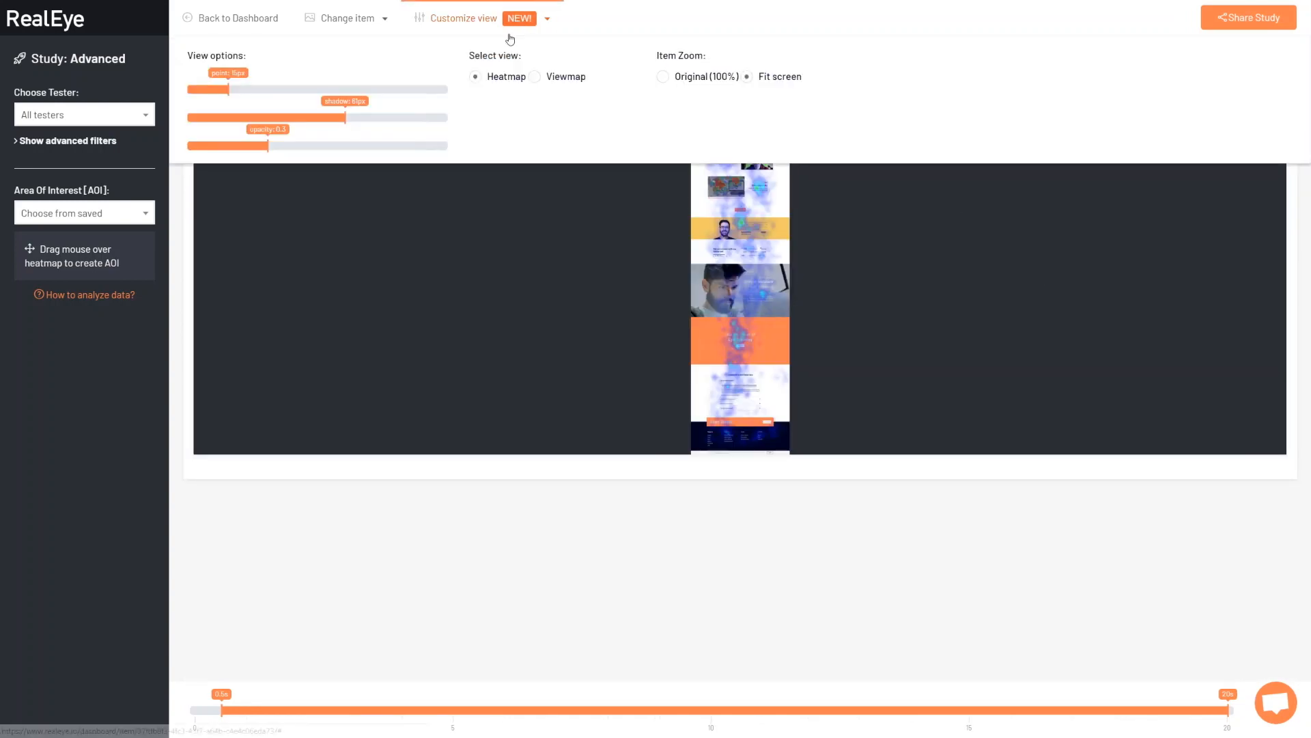
left_click(659, 77)
left_click(532, 76)
scroll(362, 403, "down", 9)
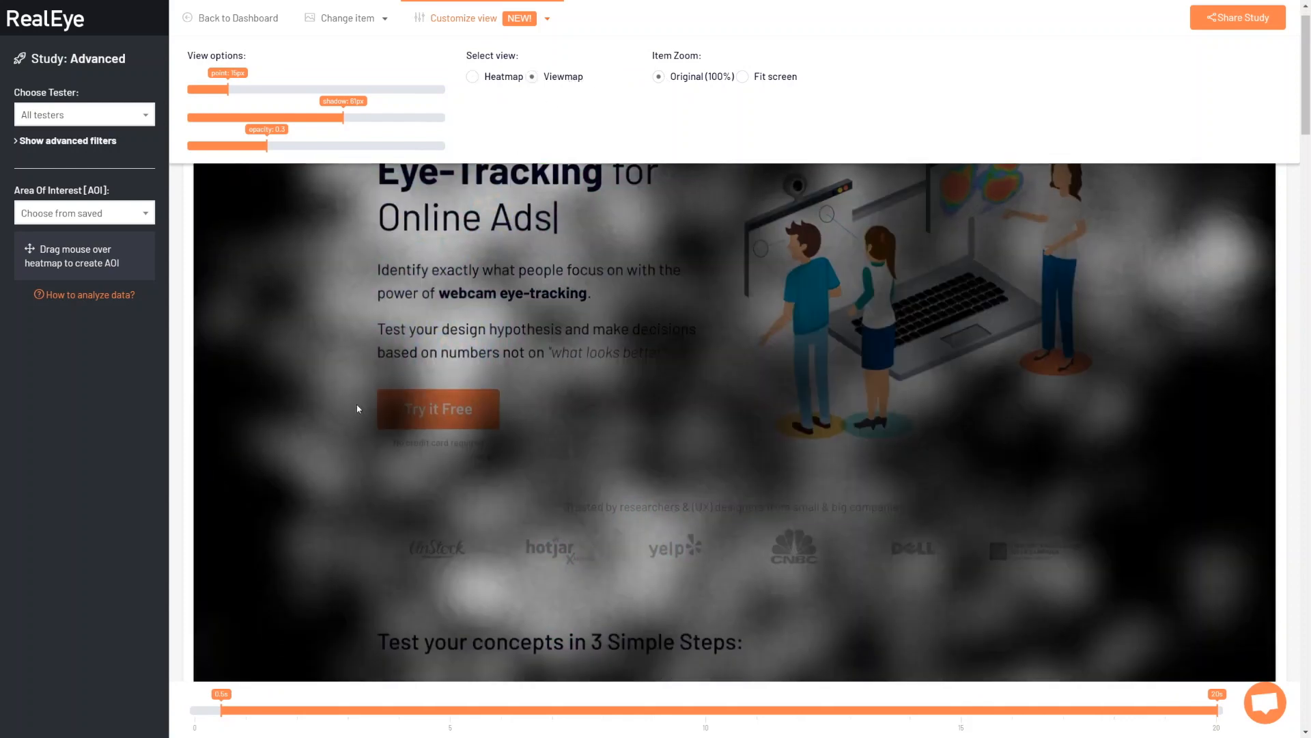
scroll(367, 400, "down", 10)
scroll(368, 397, "up", 20)
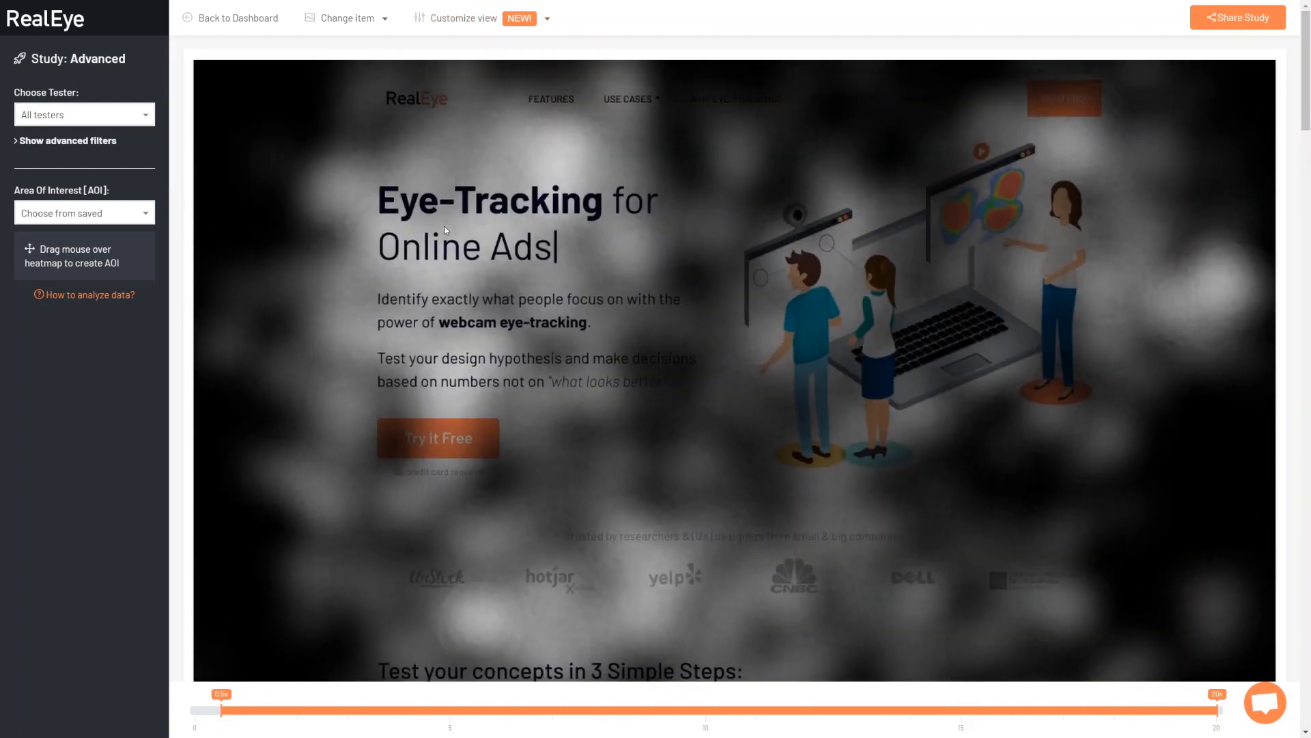
Switch the view back to Heatmap and reduce its shadow to 0px and its opacity to 0
left_click(461, 19)
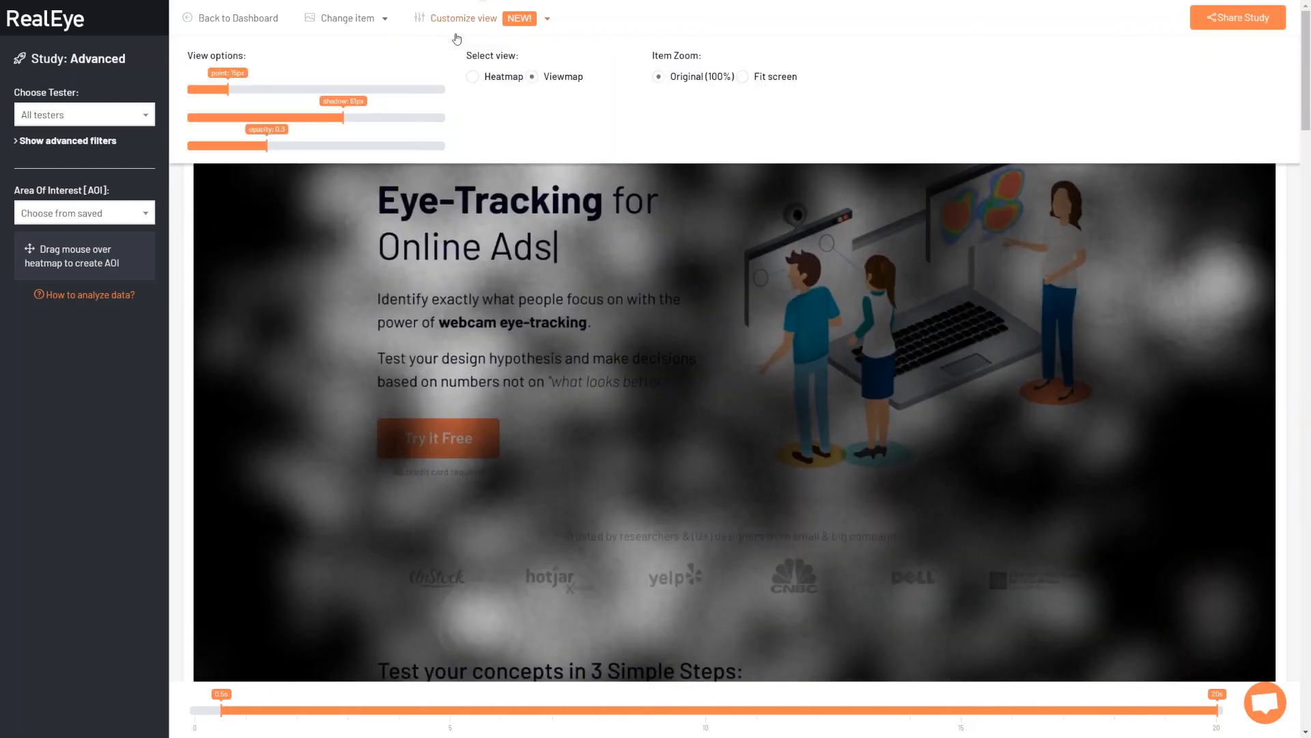
left_click(472, 77)
left_click(341, 117)
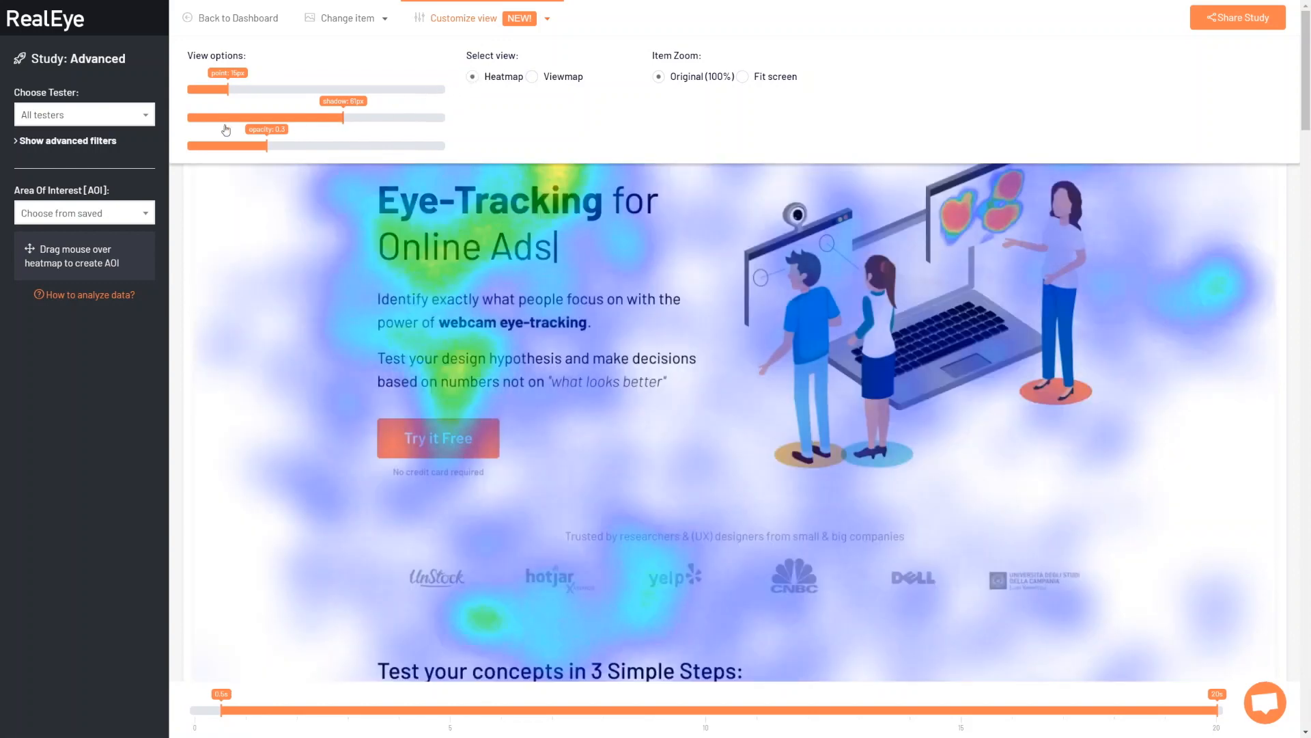
left_click_drag(171, 126, 173, 125)
left_click_drag(266, 146, 164, 155)
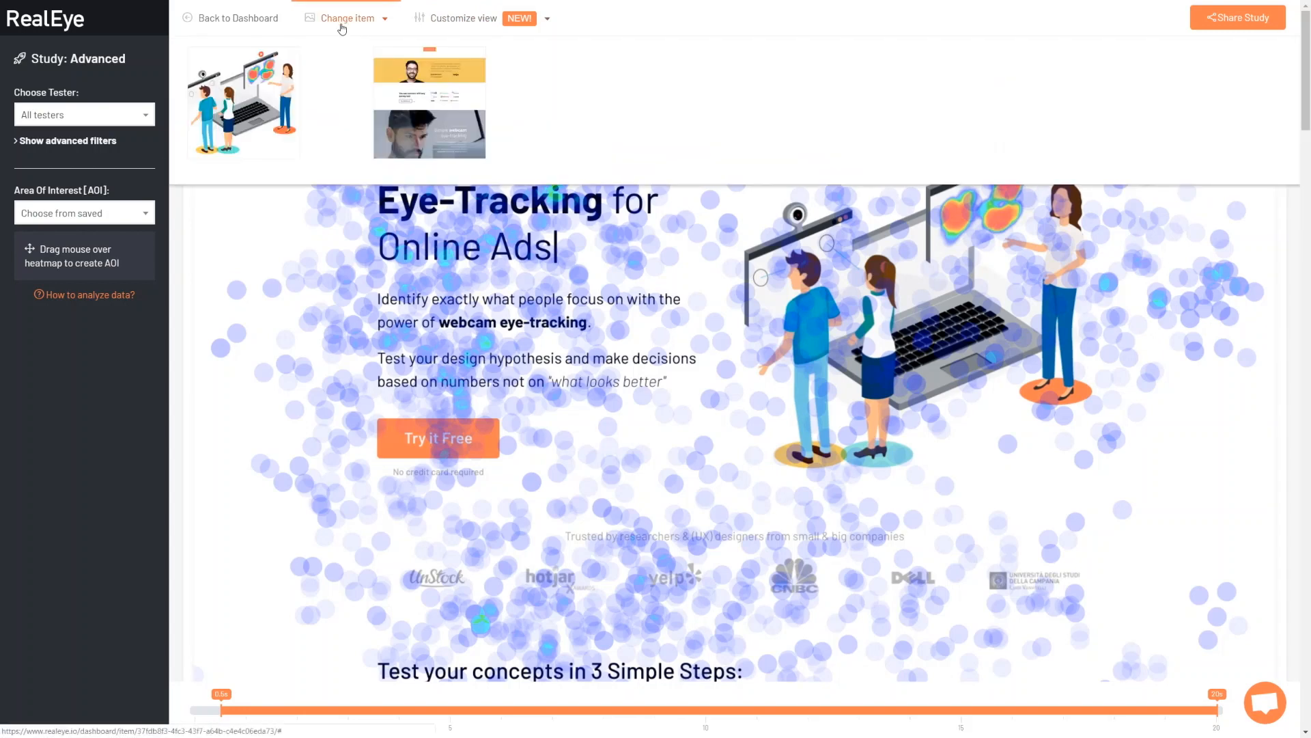
Try the heatmap's point size at 100px, reduce it to 47px, and raise the opacity to 0.1
mouse_move(425, 26)
left_click_drag(228, 88, 449, 100)
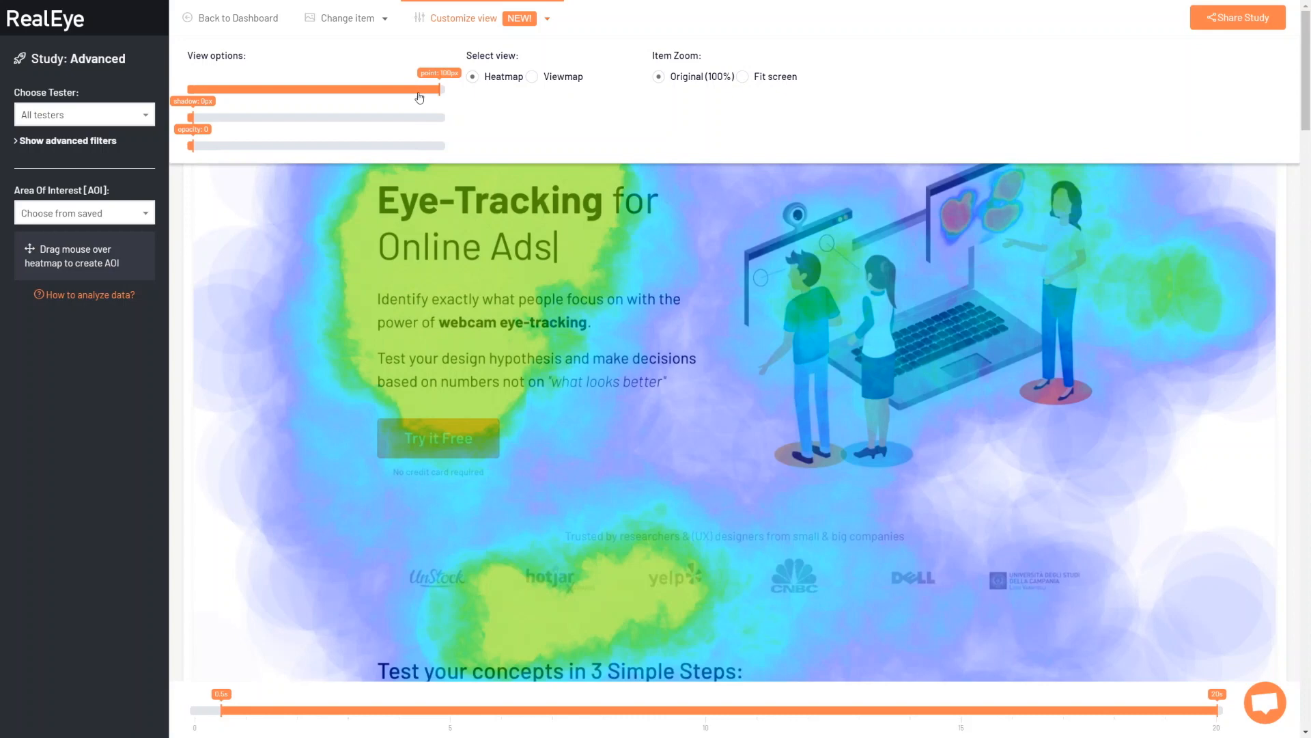
left_click(378, 99)
left_click(295, 99)
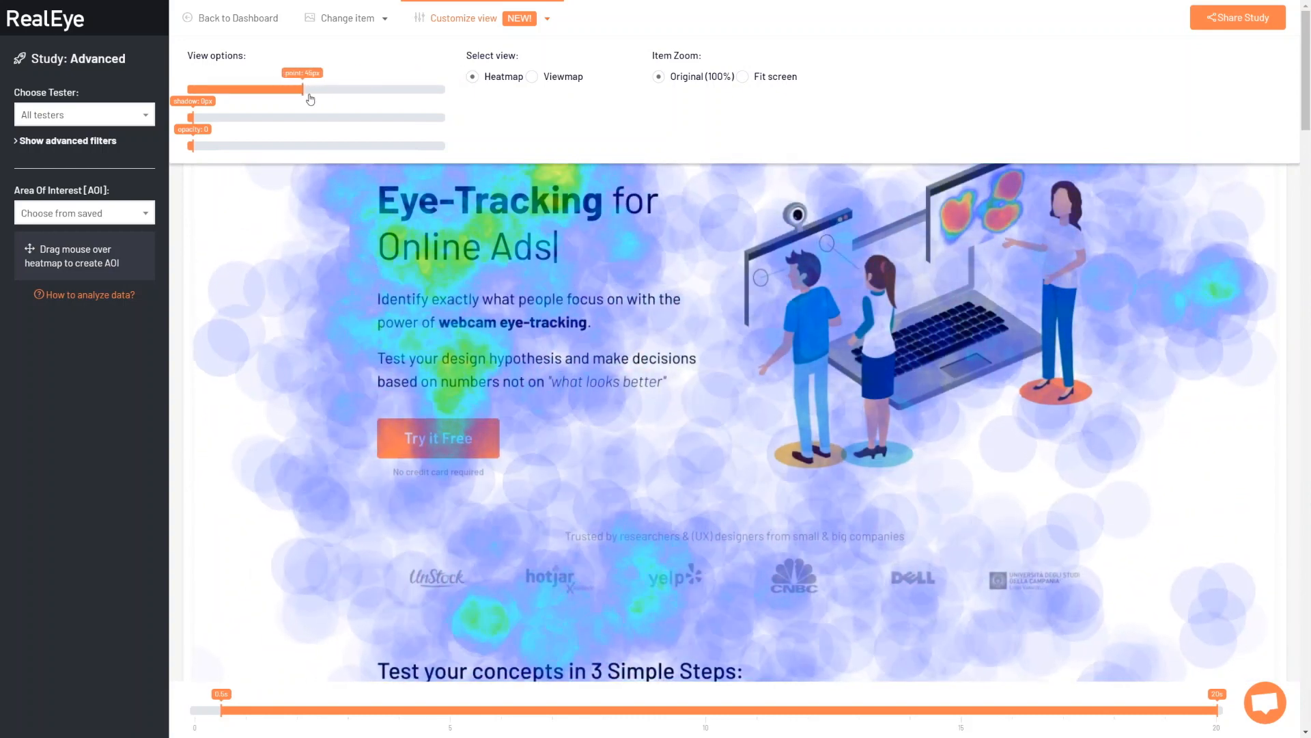
left_click(324, 99)
left_click(307, 99)
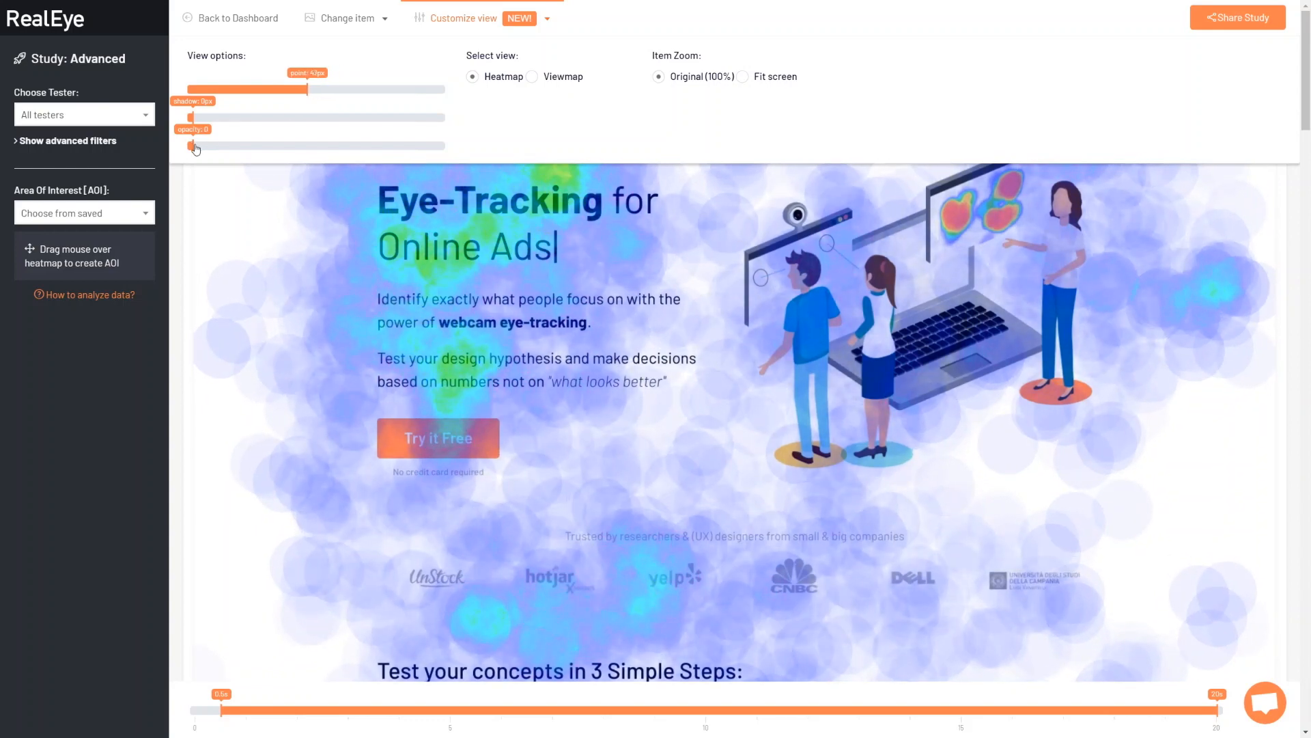
left_click_drag(196, 148, 231, 149)
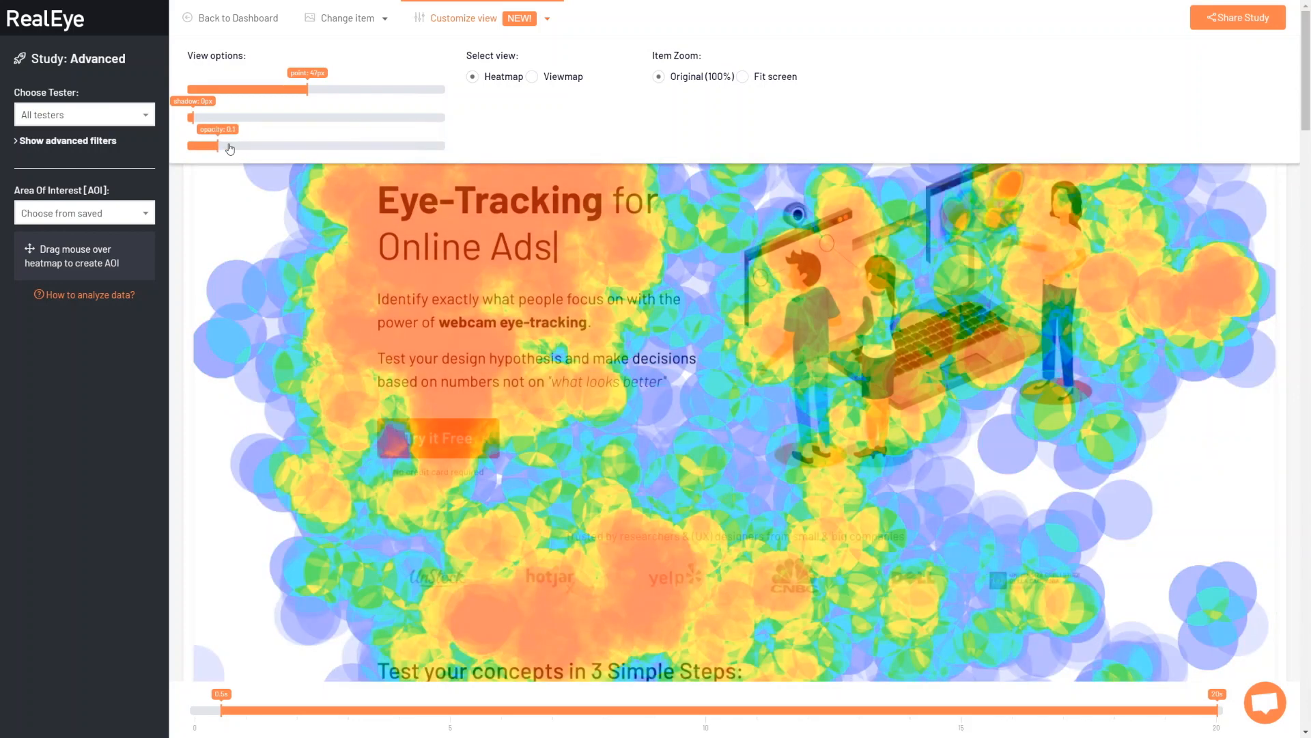
Try several stronger shadow levels on the heatmap and settle on a shadow of 41px
left_click_drag(192, 117, 199, 118)
left_click(252, 120)
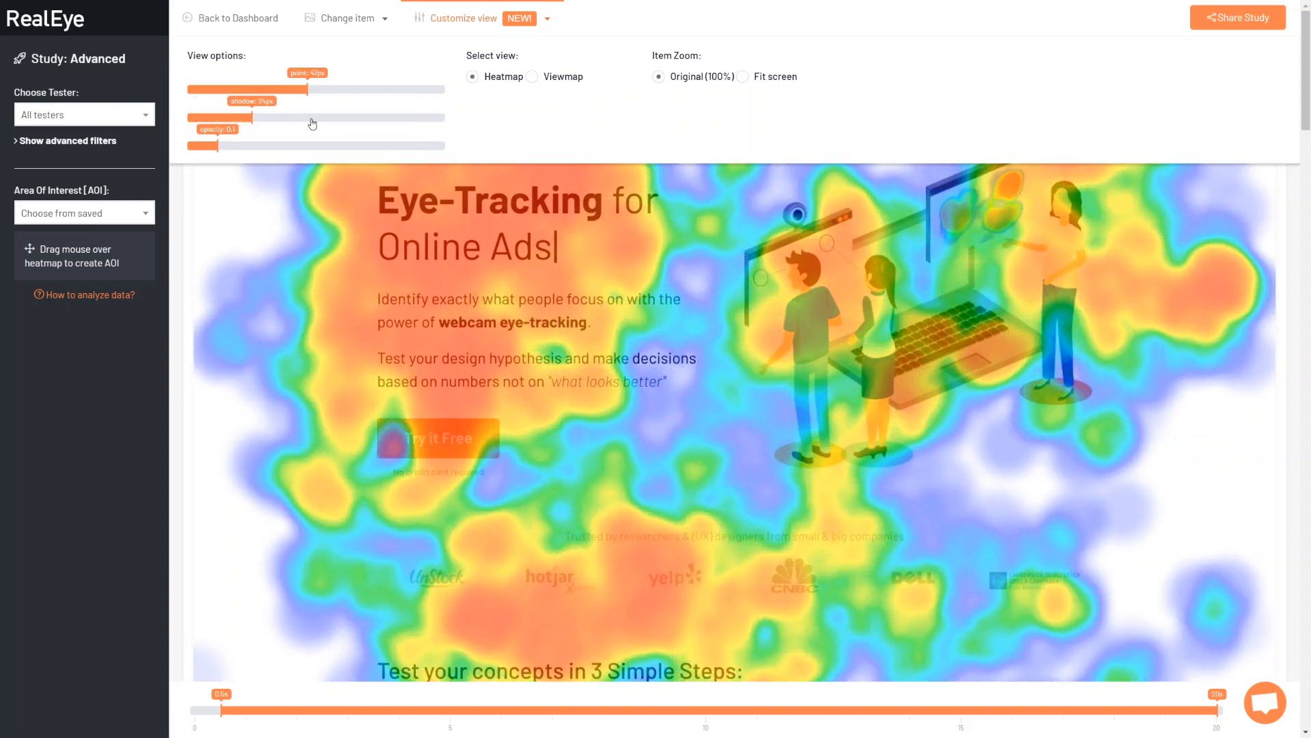
left_click(336, 120)
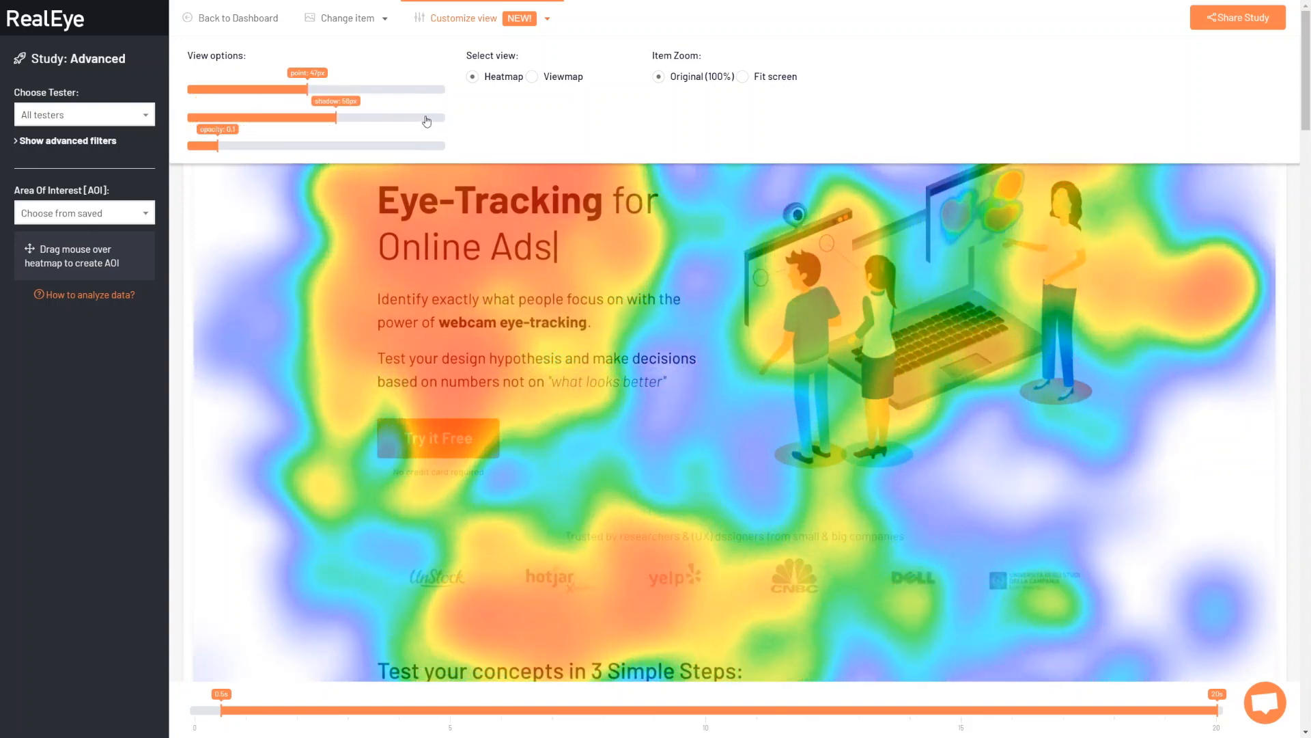
left_click(435, 120)
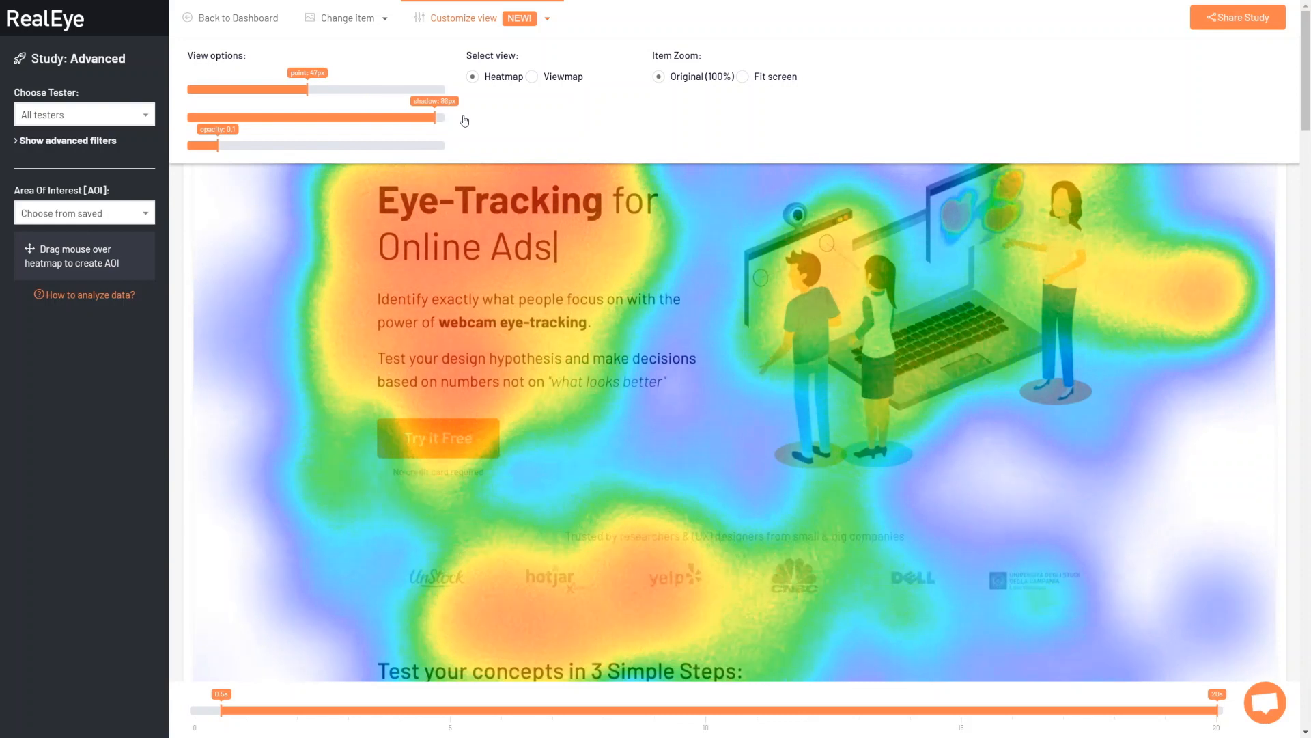
left_click(467, 121)
left_click(333, 120)
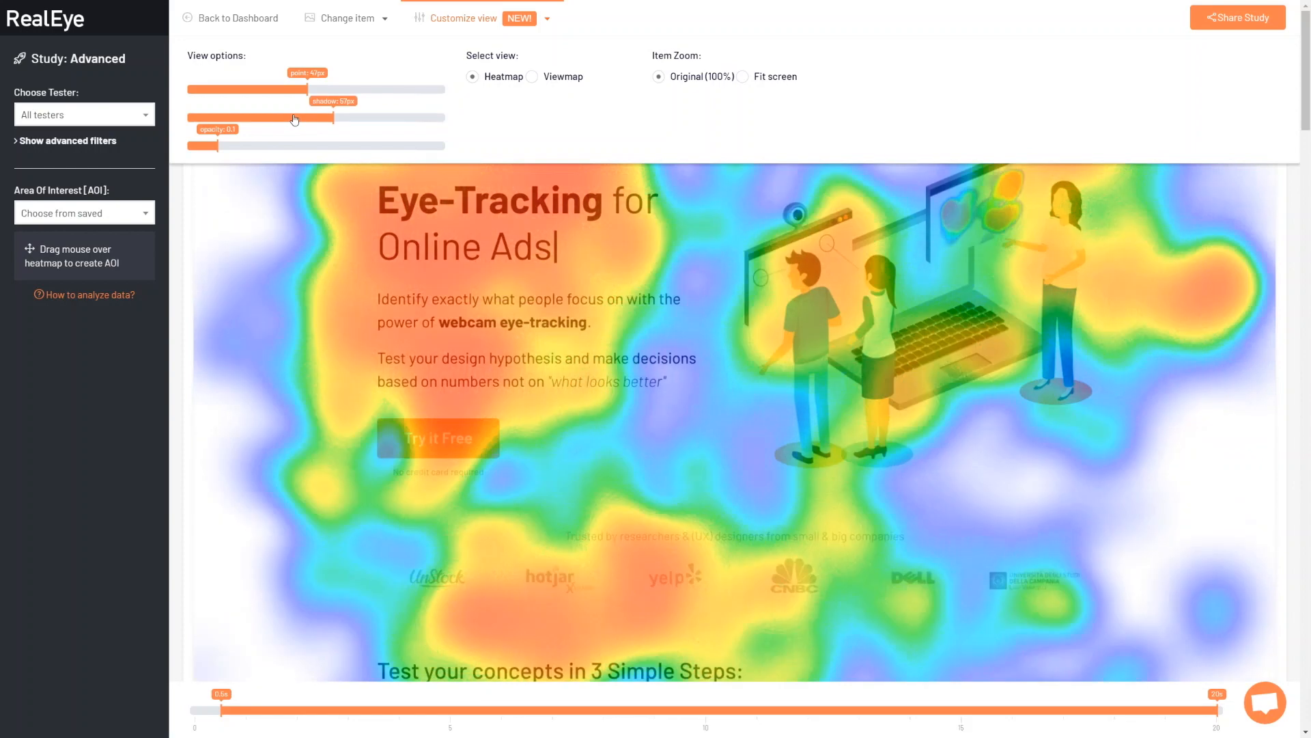
left_click(295, 119)
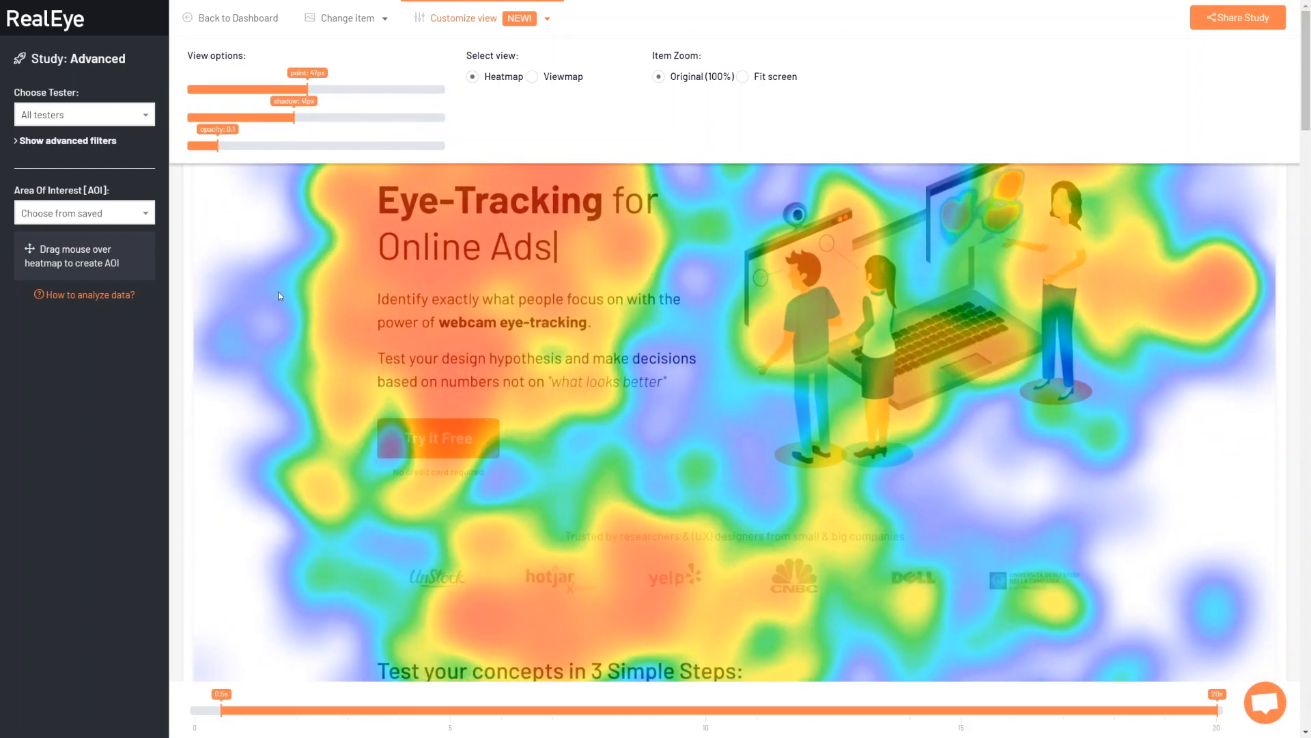
Mark an area of interest around the headline, intro text and Try it Free button to read its gaze statistics, and clear it
left_click_drag(328, 119, 477, 369)
left_click_drag(567, 399, 750, 507)
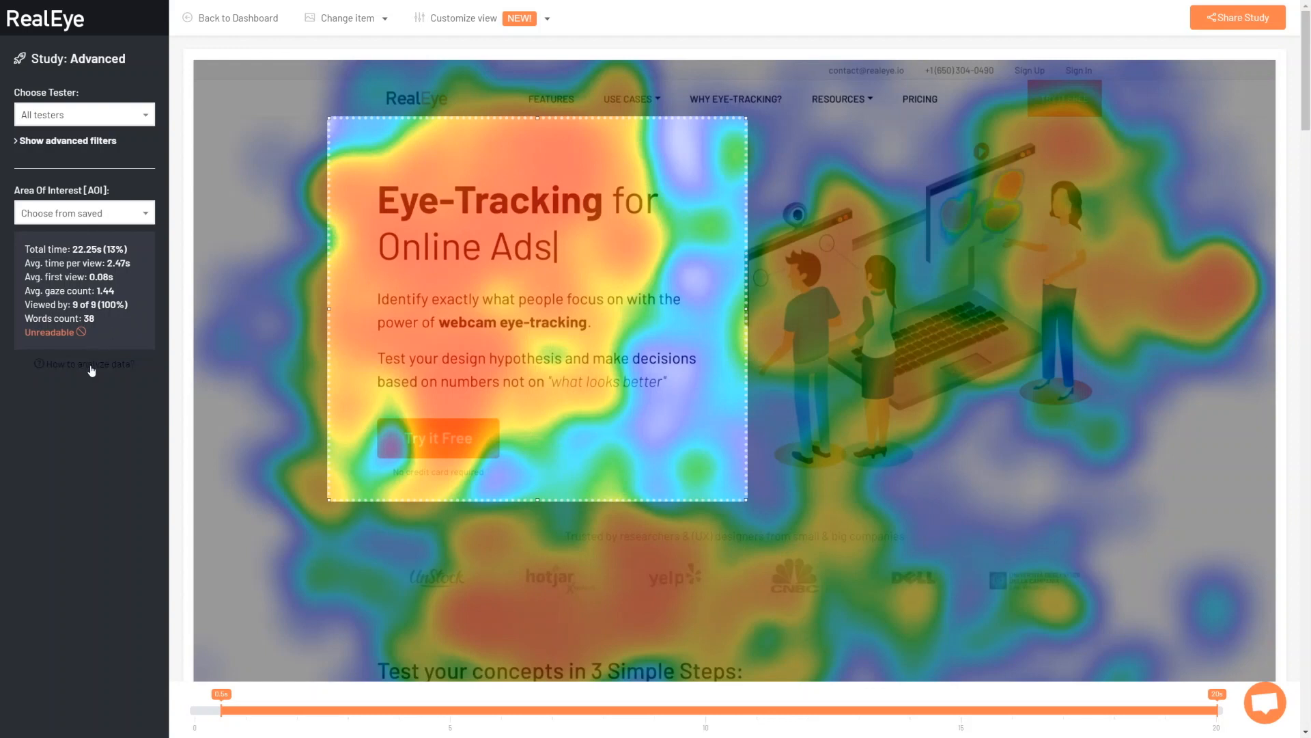
left_click(137, 220)
left_click(140, 218)
left_click(236, 157)
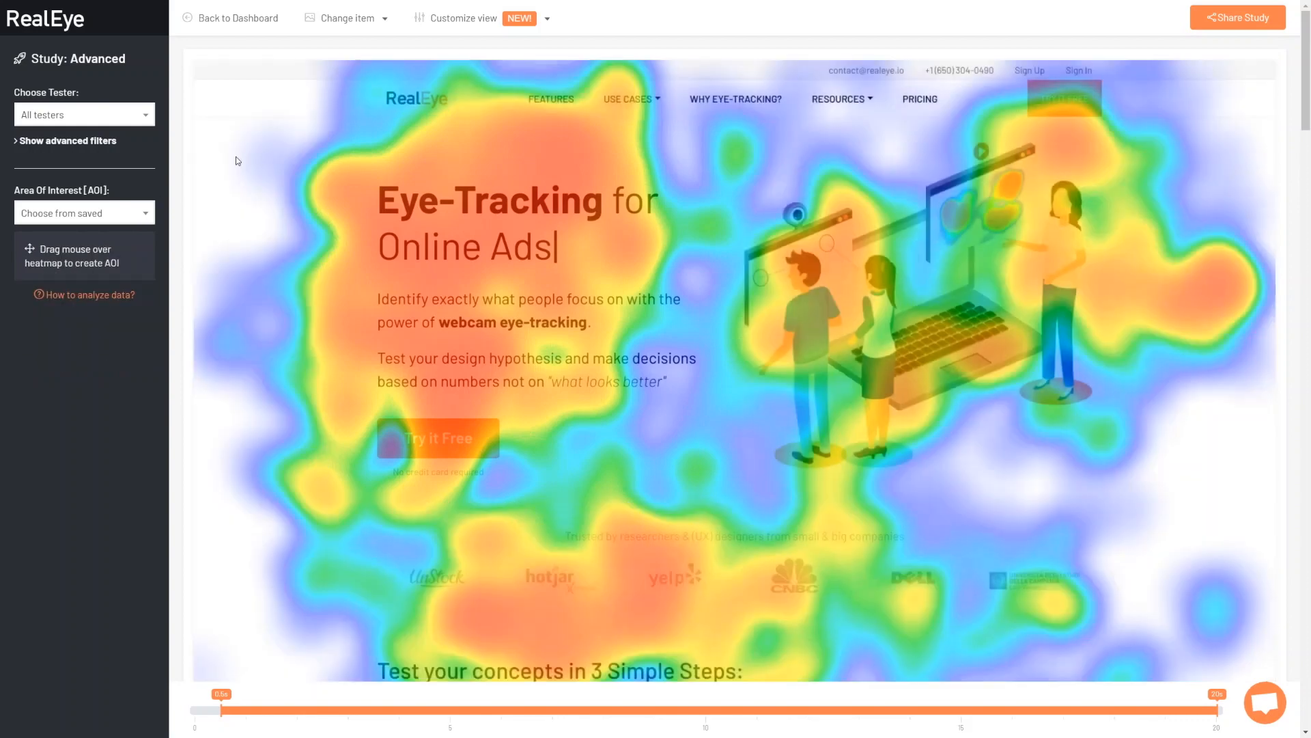
Switch the results to the illustration image item and filter its heatmap to the single 26-year-old male tester
left_click(348, 20)
left_click(262, 109)
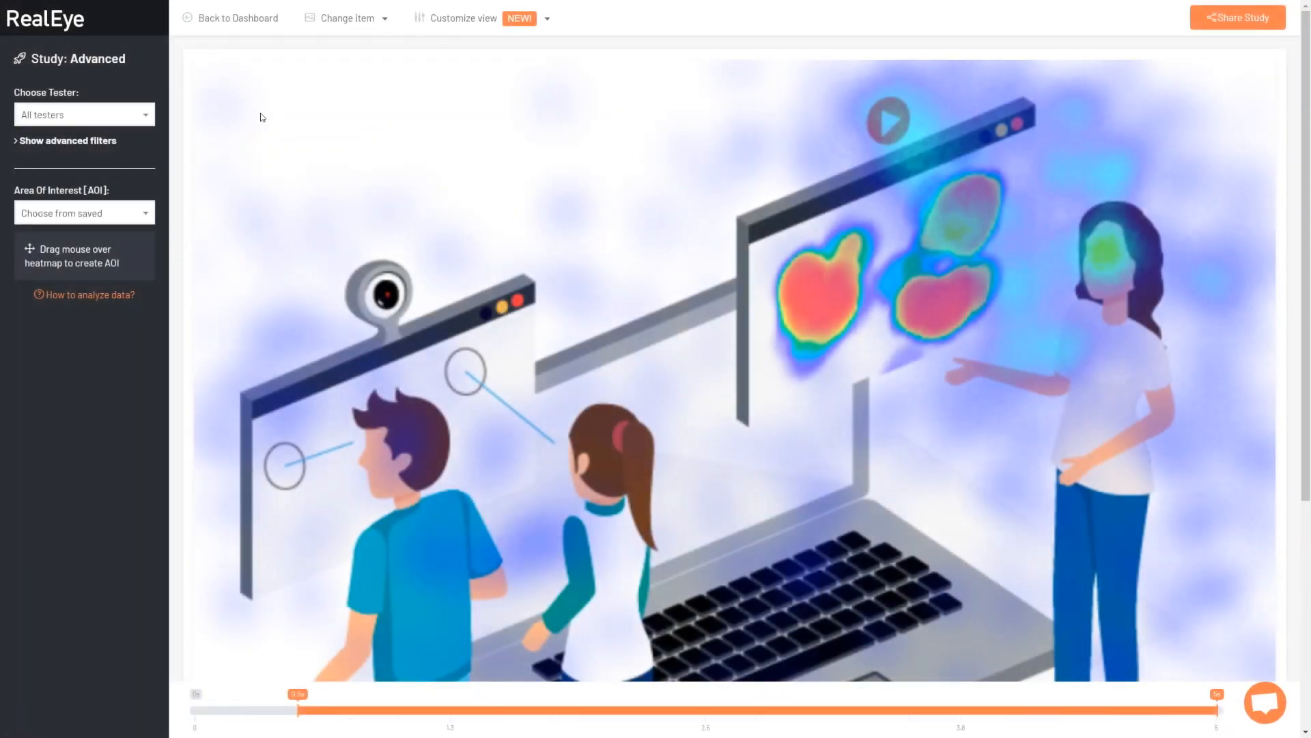
left_click(138, 123)
left_click(99, 201)
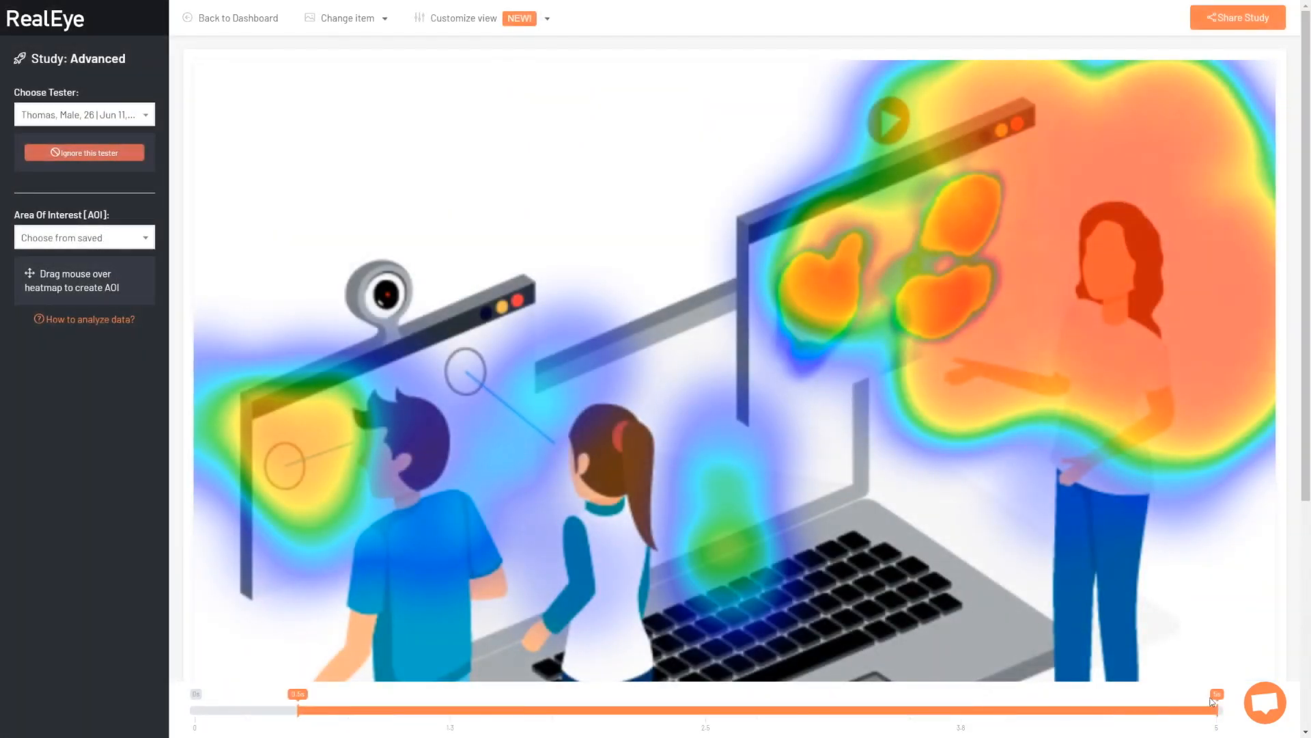
Examine the tester's heatmap with the time range ending at 1.5s and again with the end extended to 5s
left_click_drag(1217, 710, 503, 729)
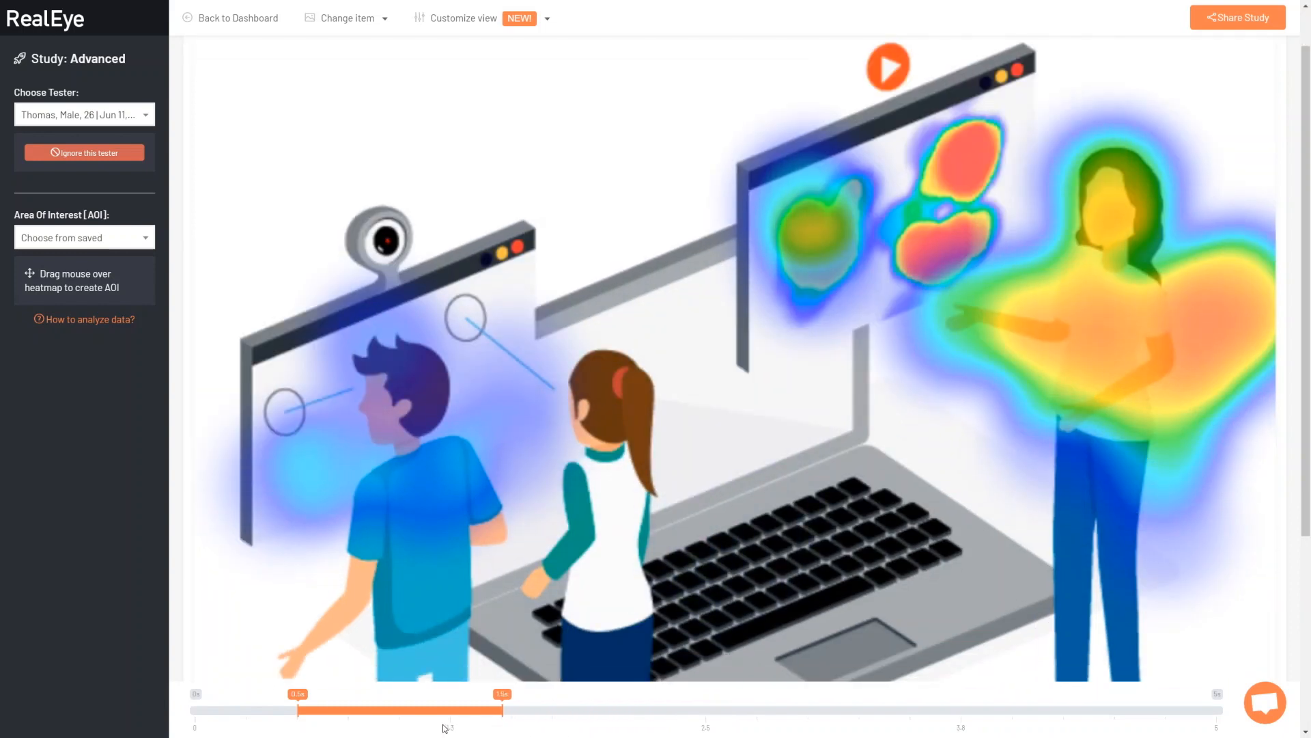
mouse_move(410, 712)
left_mouse_down()
mouse_move(1118, 708)
mouse_move(418, 702)
left_mouse_up()
left_click_drag(503, 710, 1229, 715)
scroll(968, 448, "down", 2)
scroll(967, 449, "down", 3)
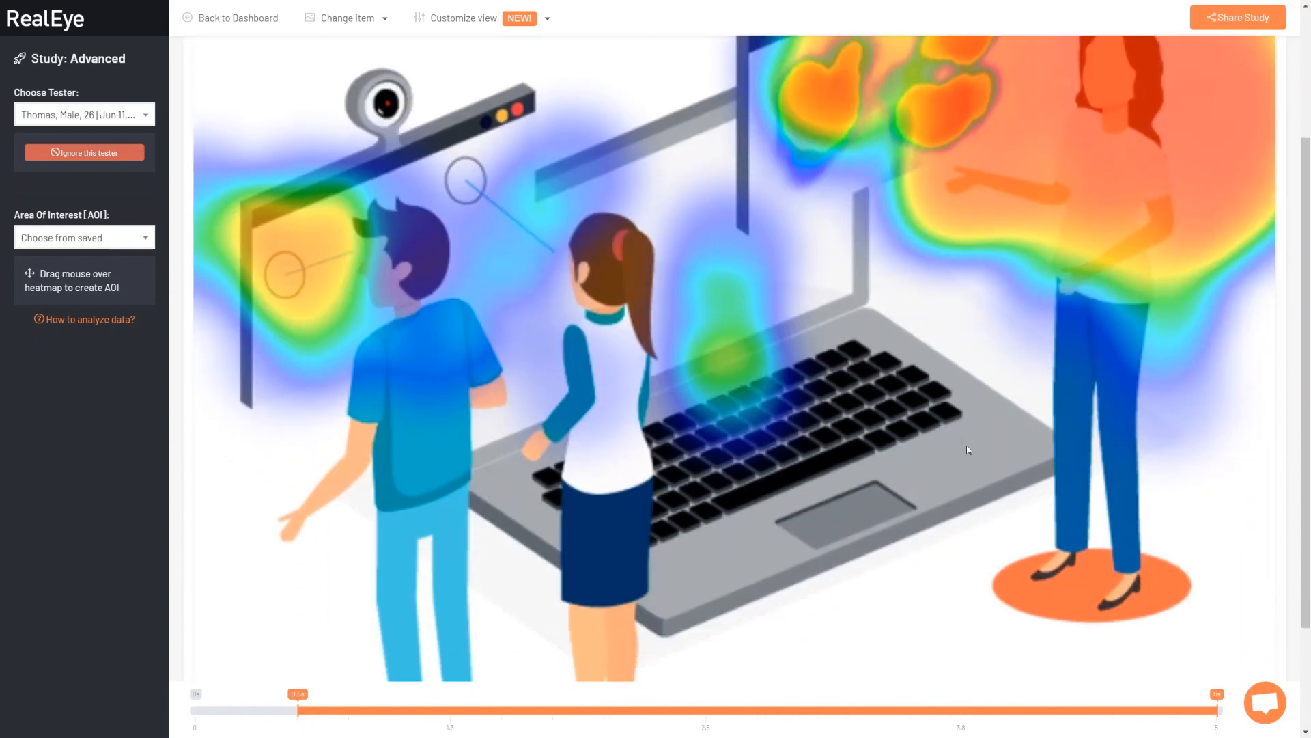
scroll(963, 458, "up", 5)
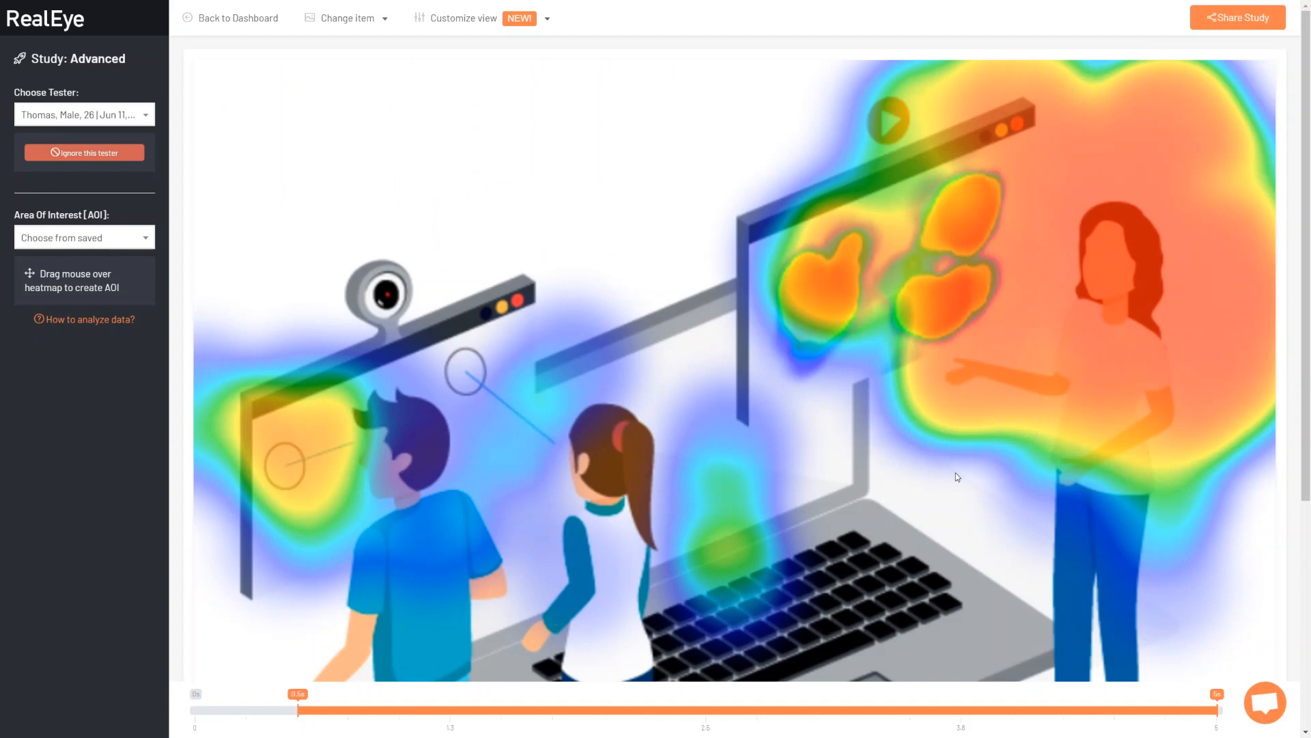
View the sharing options and URL for this results page, and close them
left_click(1223, 27)
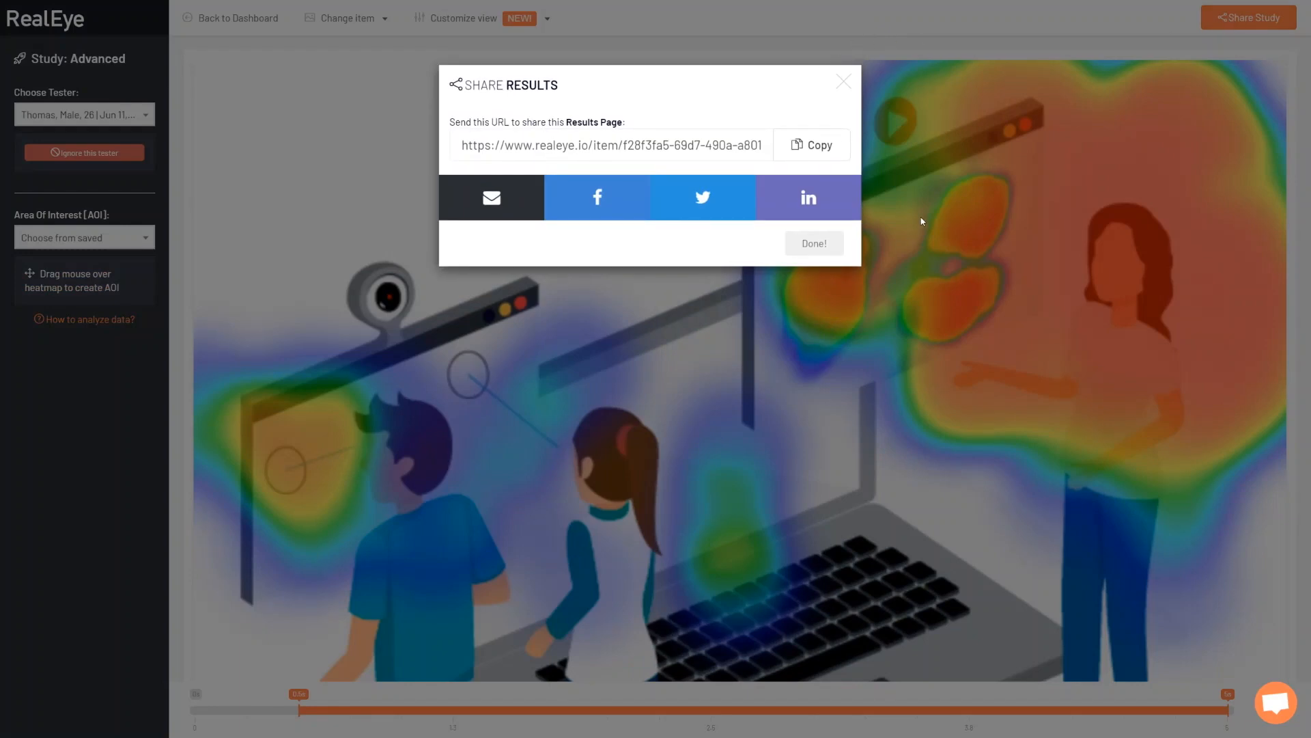
left_click(813, 245)
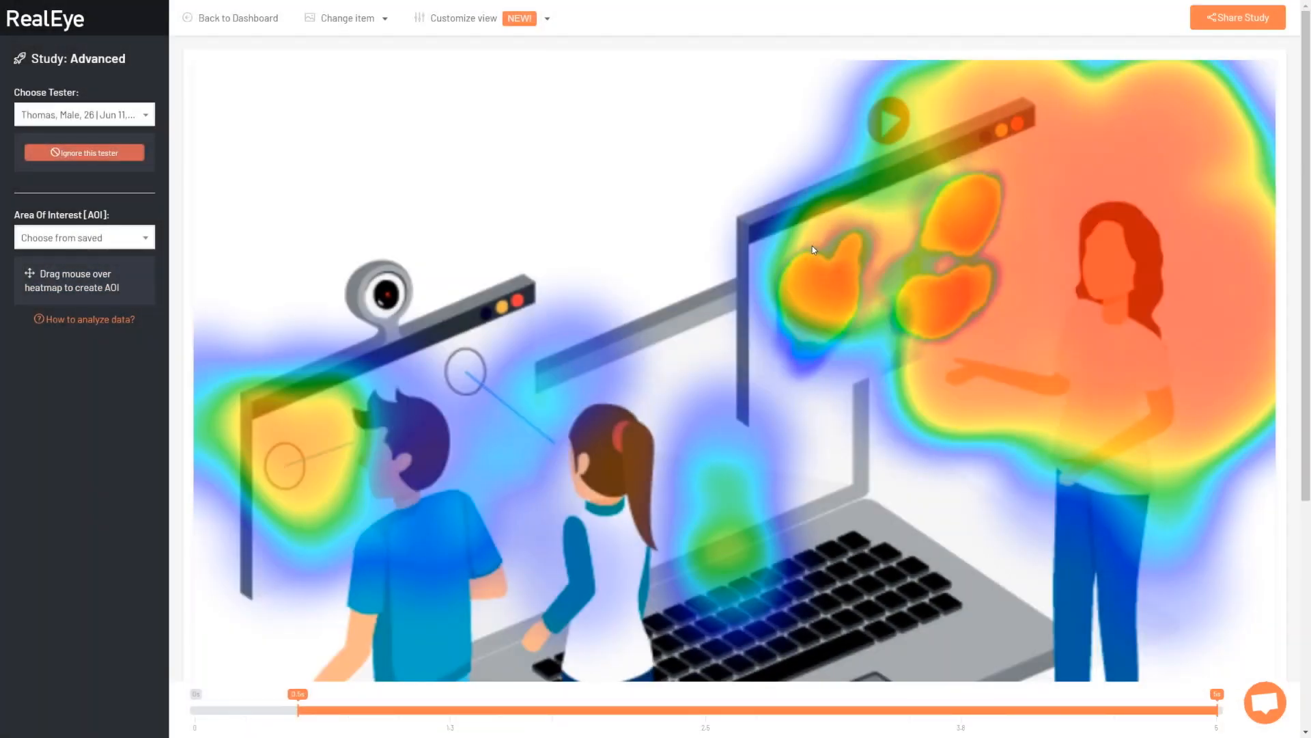